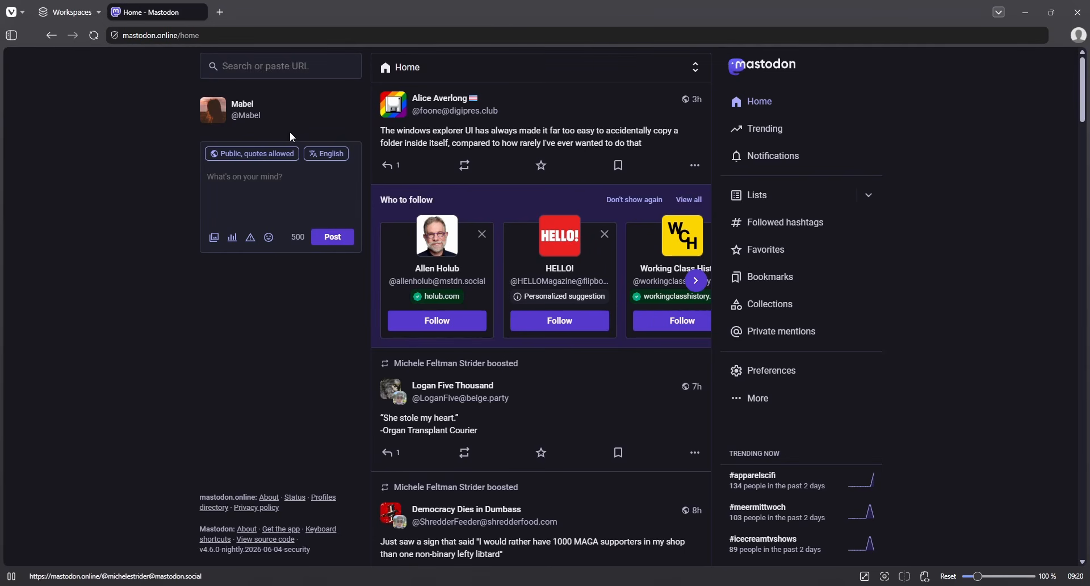
- Search Mastodon for 'eugen rochko'
left_click(284, 72)
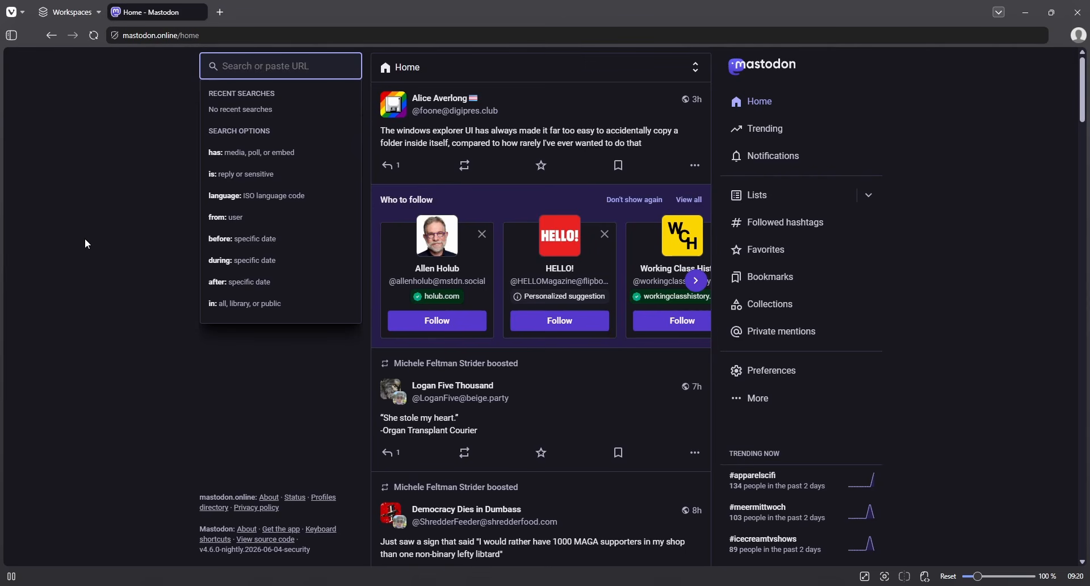
type("eugen rochko")
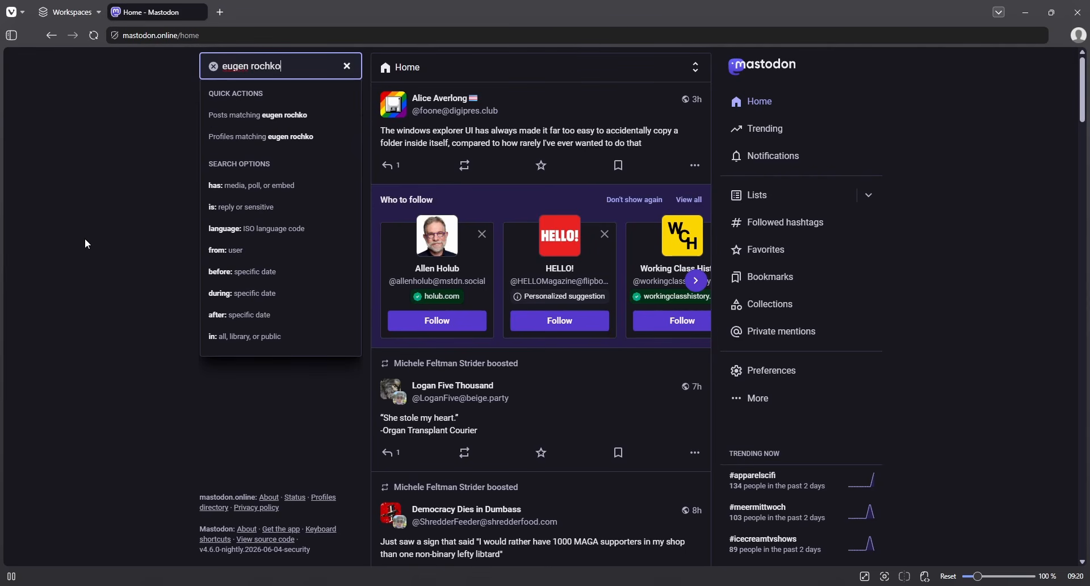
key("Return")
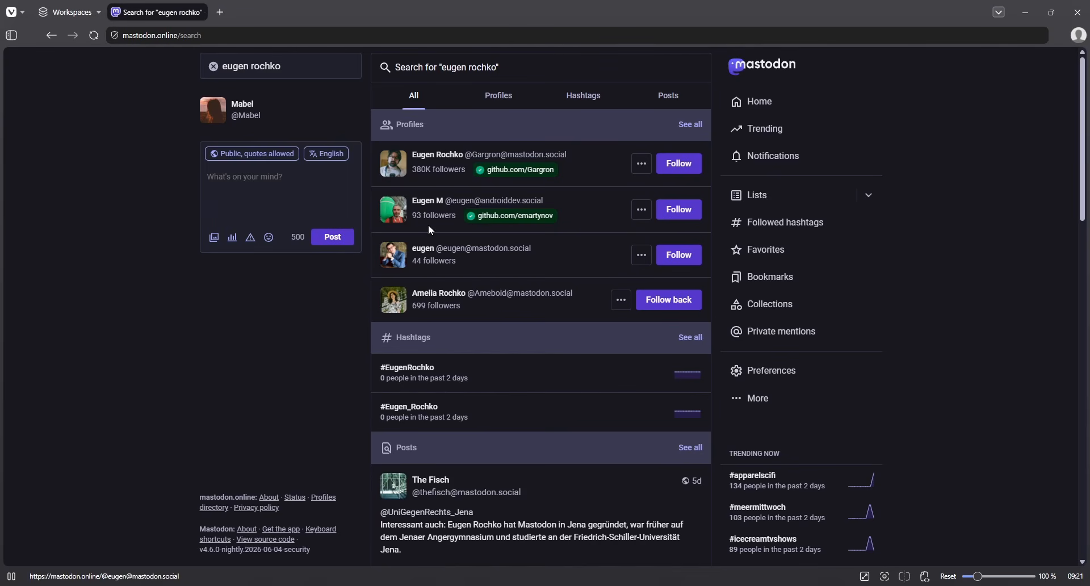
- Look over the eugen rochko results and bring back the quick search suggestions for the query
scroll(493, 453, "down", 4)
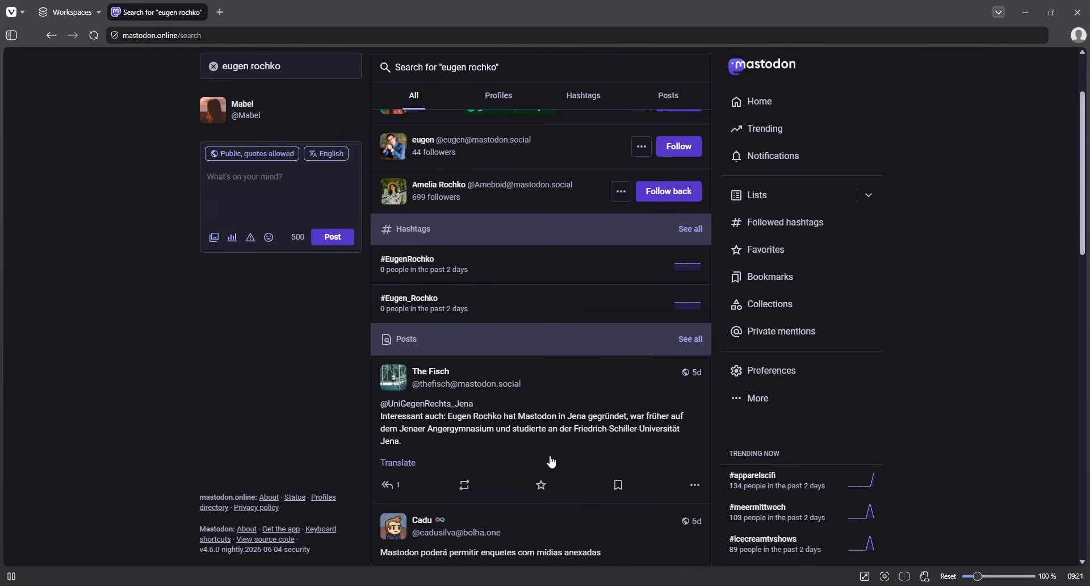
scroll(497, 474, "up", 4)
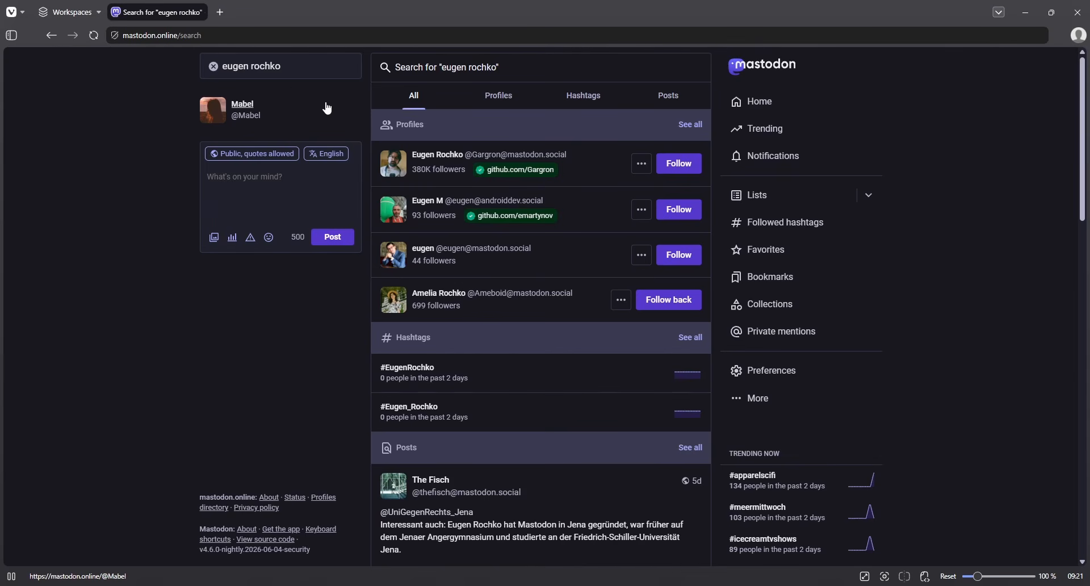
left_click(317, 74)
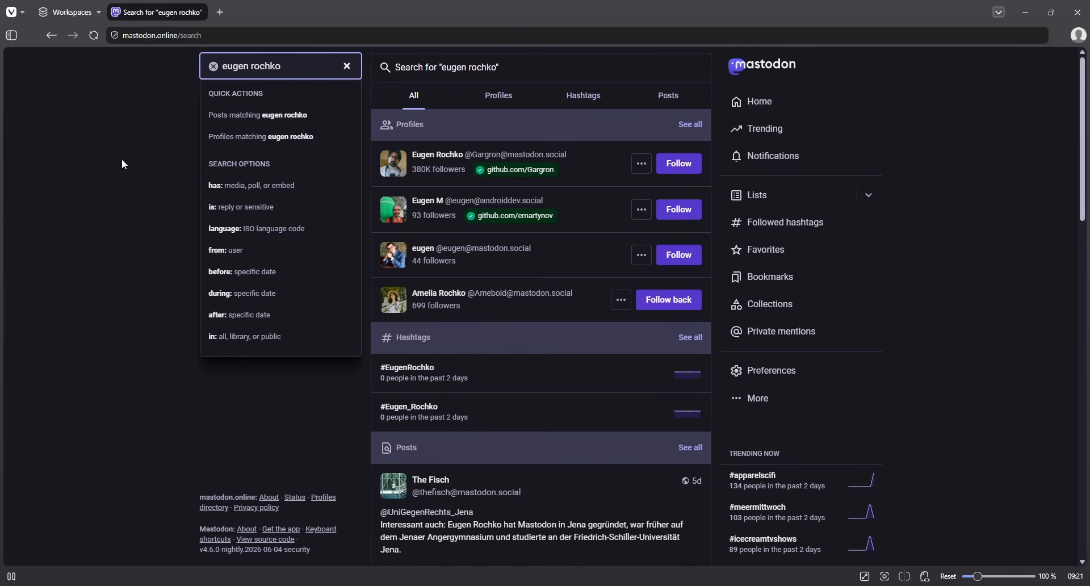
- Show only matching profiles and load more, then switch to hashtags #EugenRochko and #Eugen_Rochko
key("Down")
key("Down")
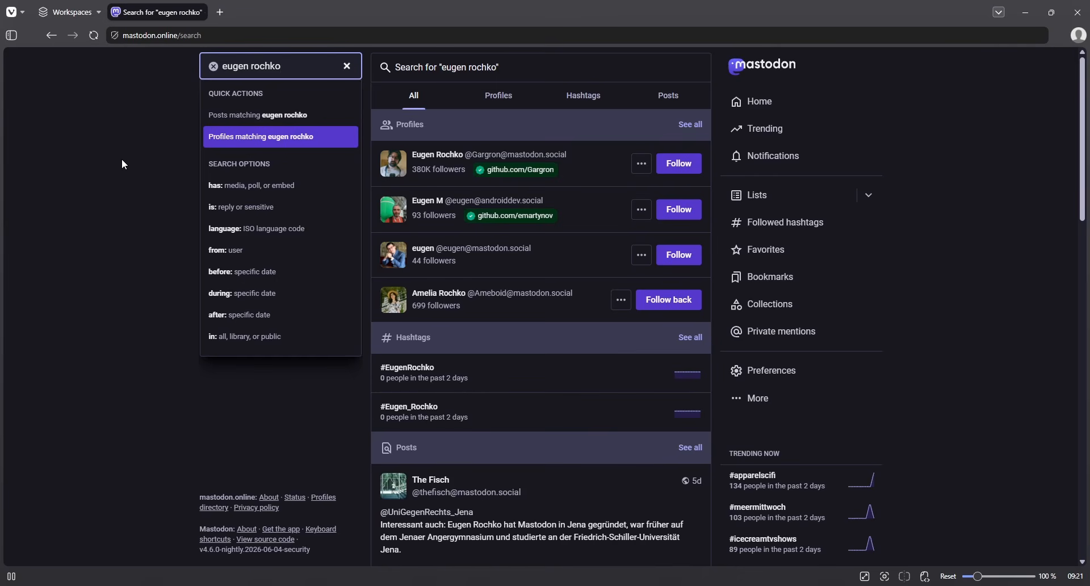
key("Return")
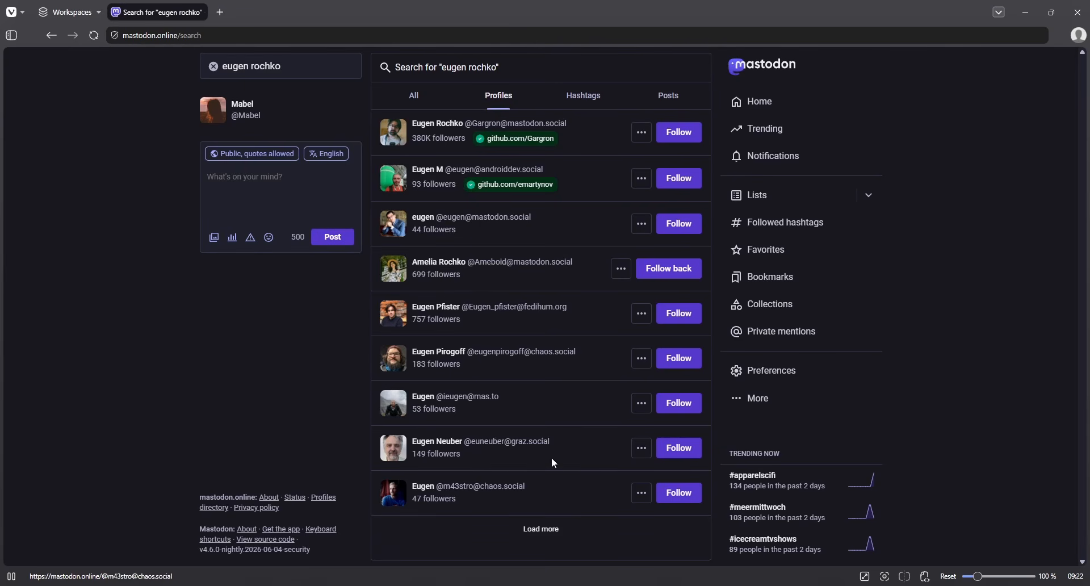
left_click(490, 544)
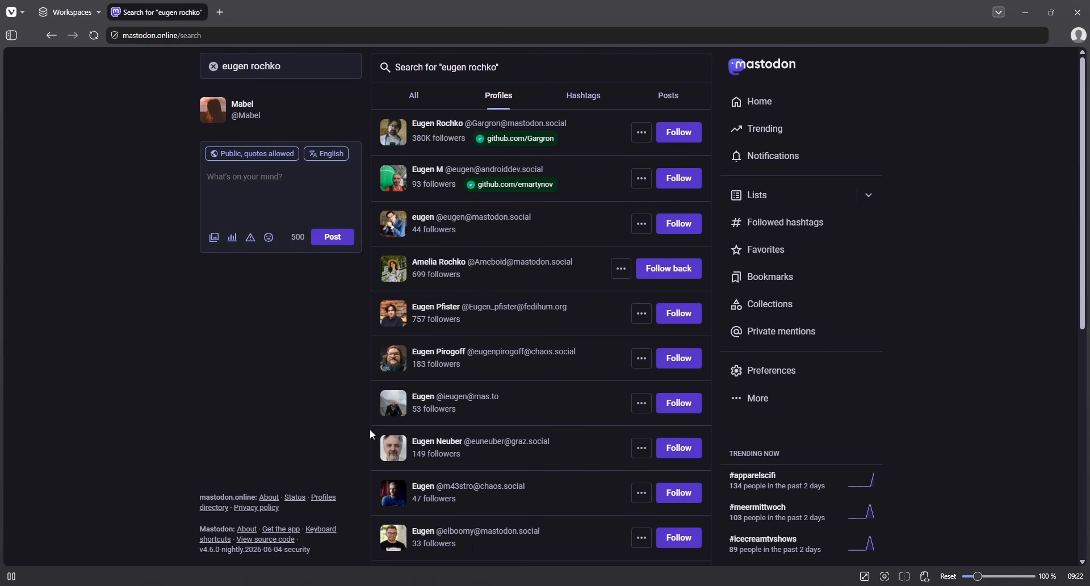
scroll(370, 431, "down", 4)
scroll(484, 472, "up", 4)
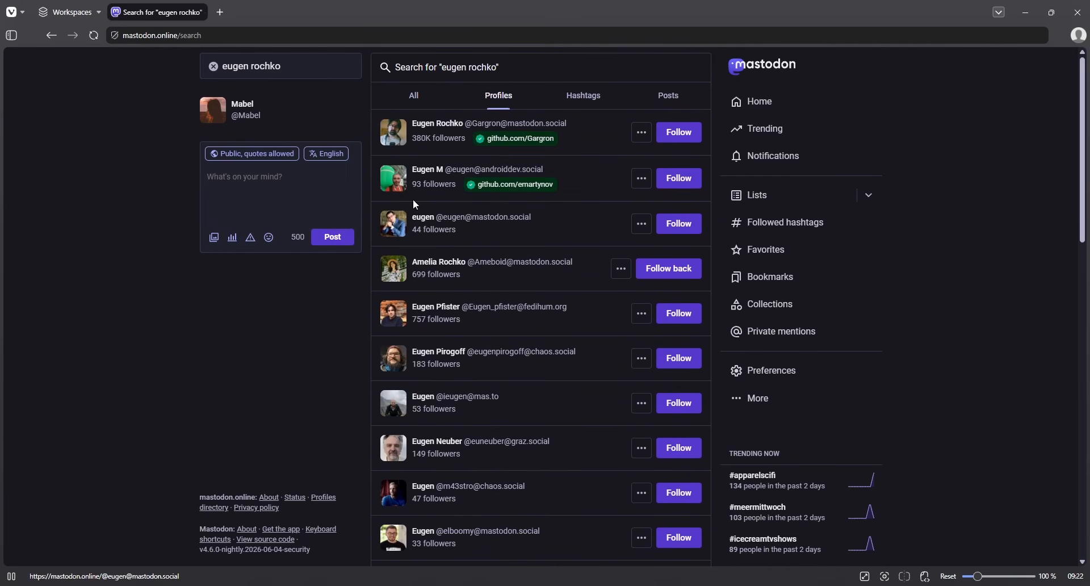
left_click(585, 100)
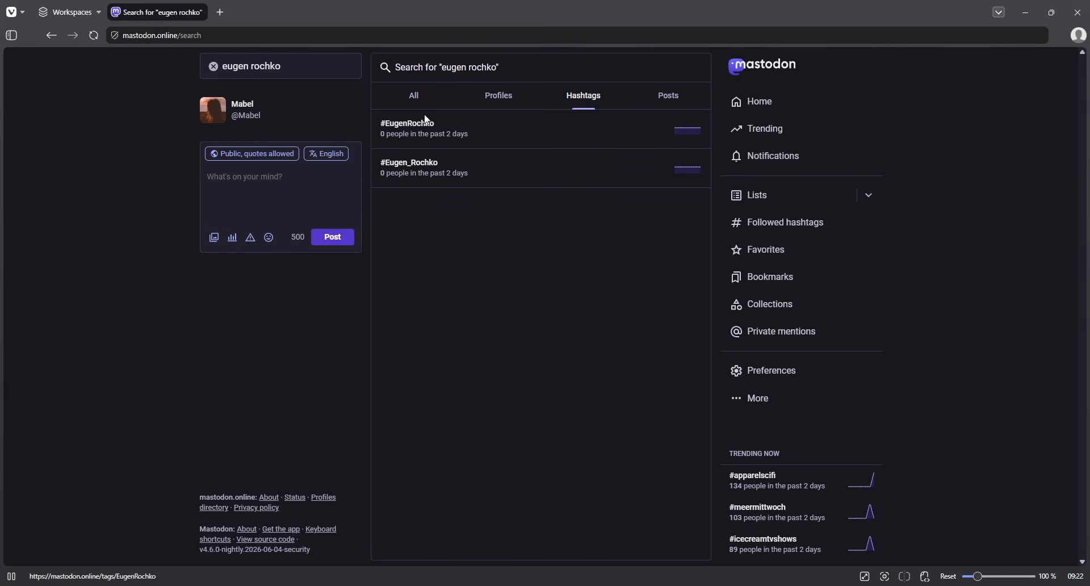
- Switch the eugen rochko results to the Posts view, then empty the search query
left_click(672, 99)
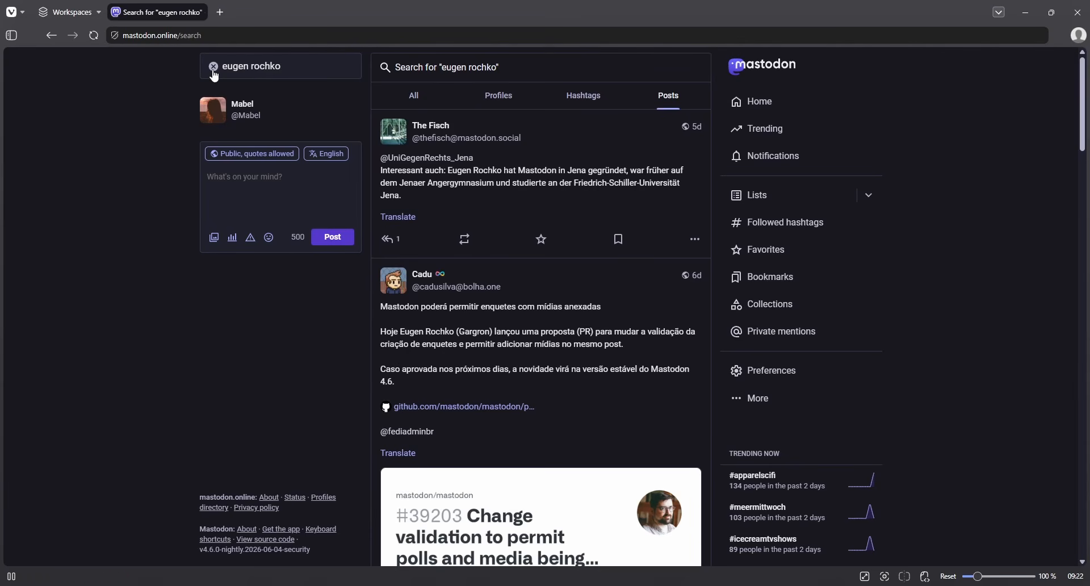
left_click(214, 67)
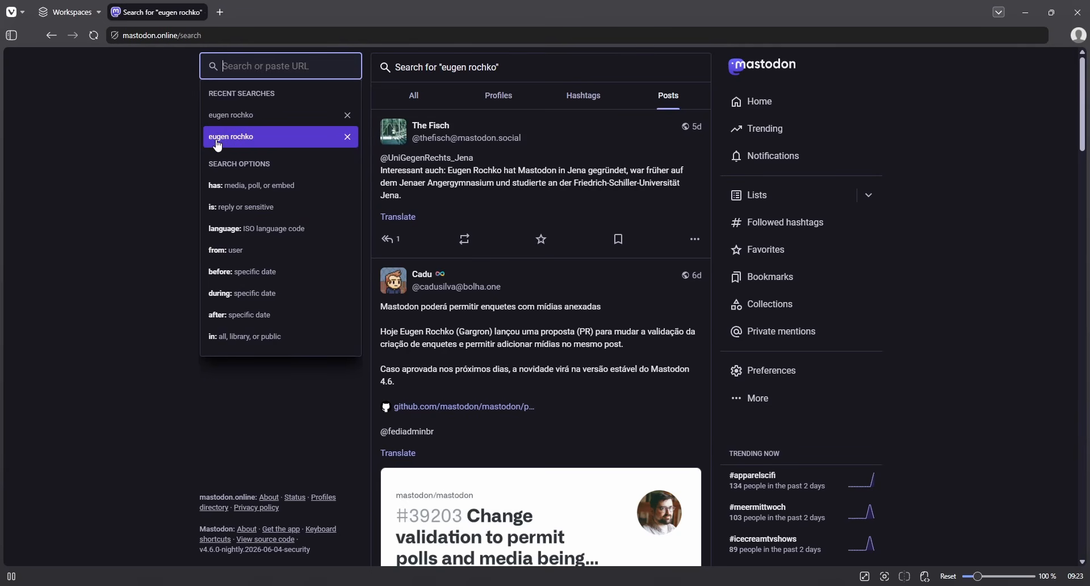
- Rerun eugen rochko from recent searches, returning to the nine matching profiles
left_click(248, 146)
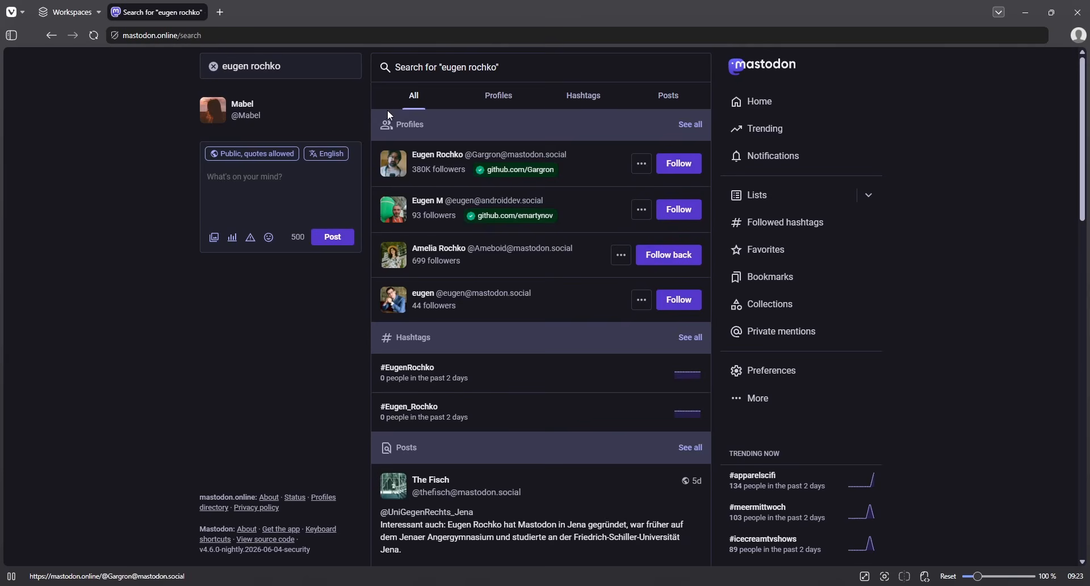
scroll(570, 350, "down", 3)
scroll(514, 494, "up", 3)
left_click(213, 66)
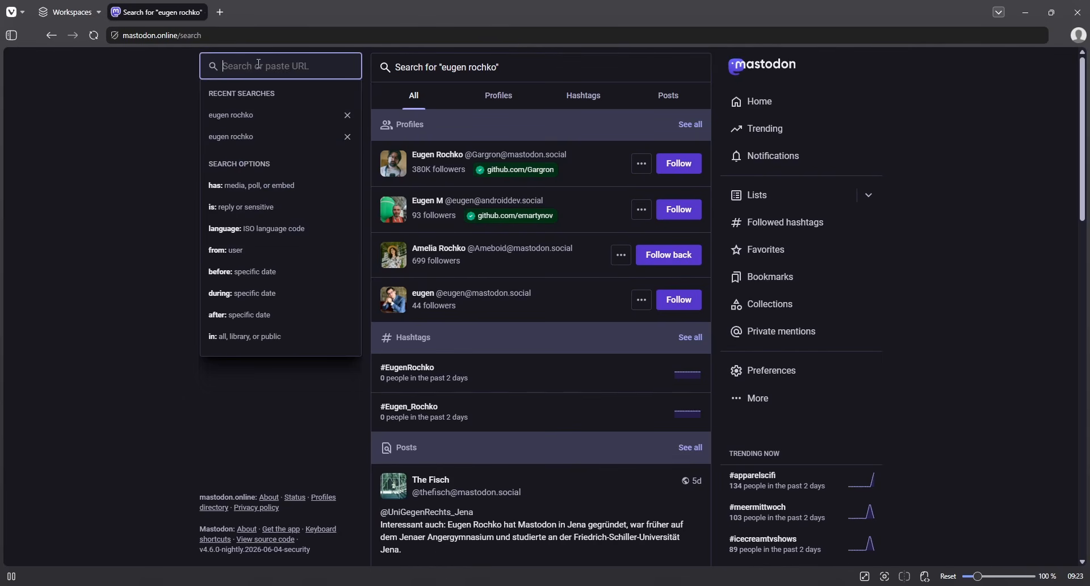
left_click(253, 120)
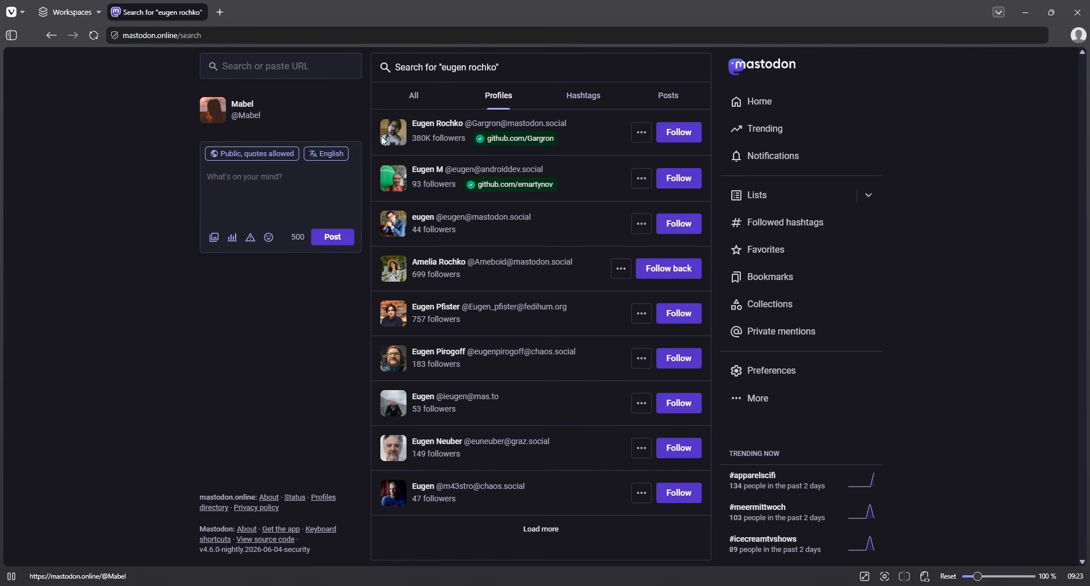
left_click(267, 67)
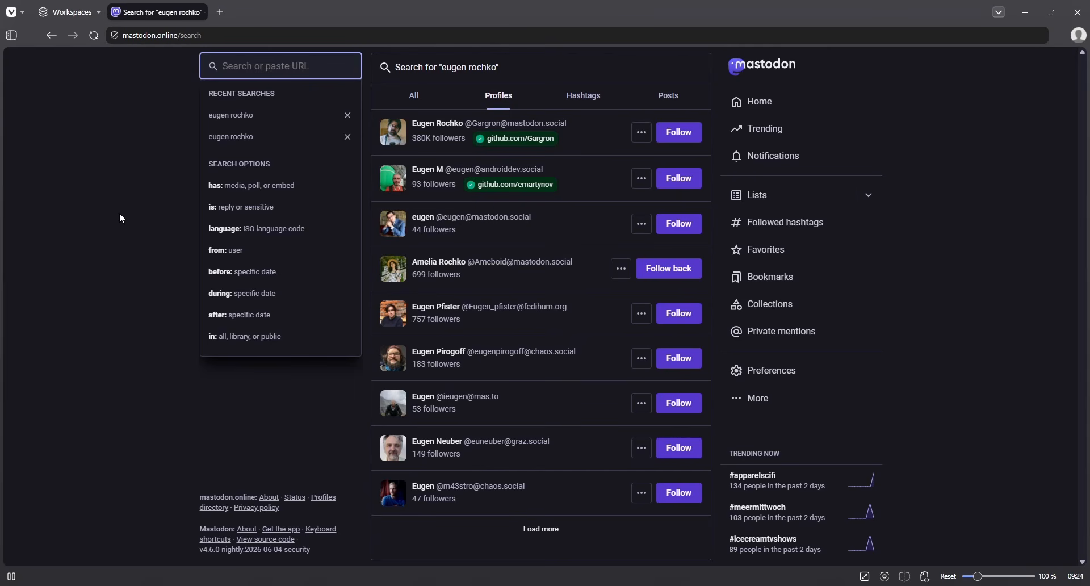
- Search Mastodon for 'caturday'
type("caturday")
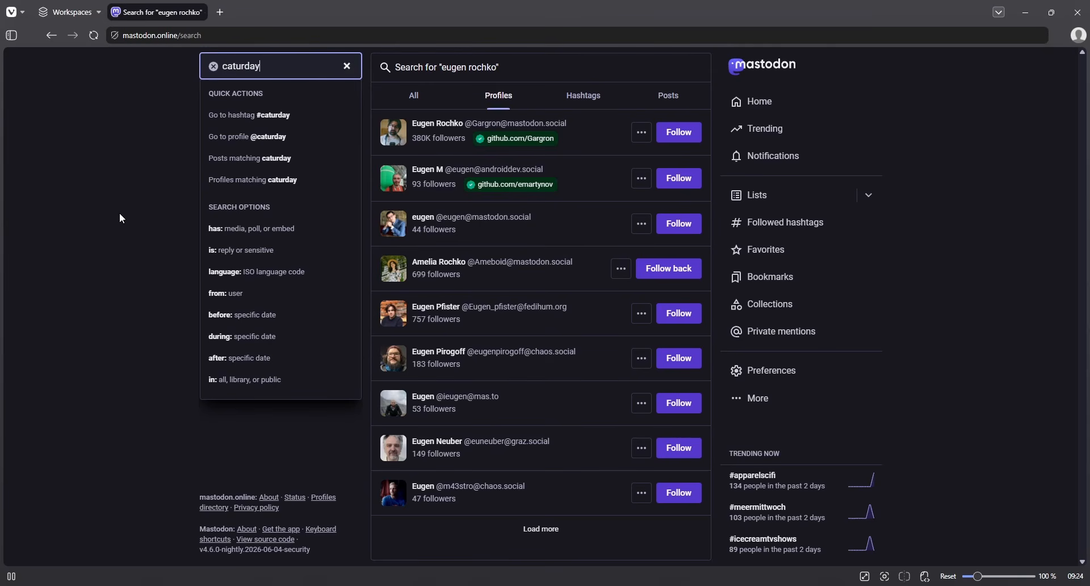
key("Return")
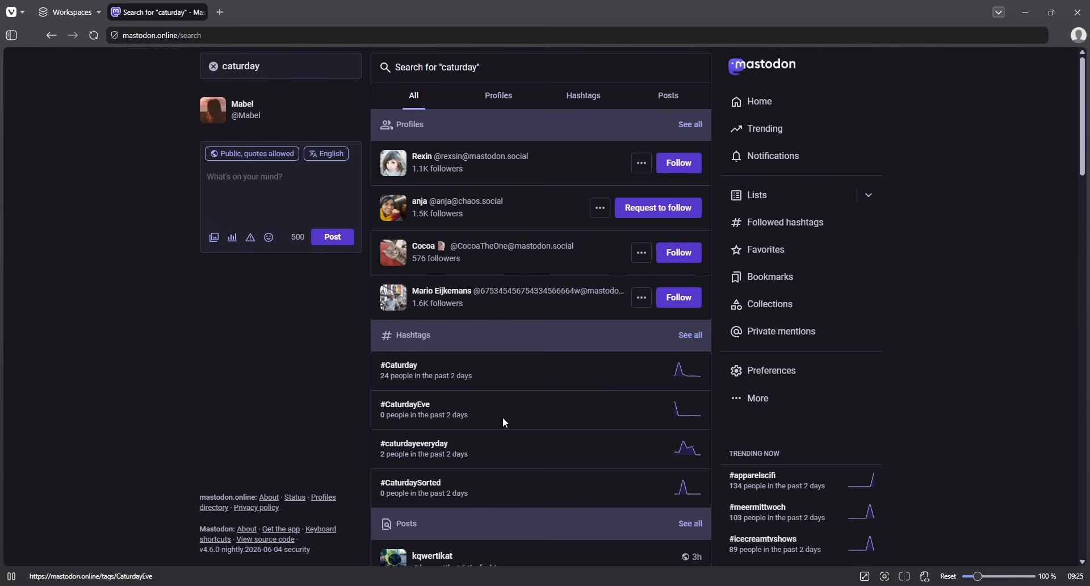
- Open the #Caturday hashtag feed from the search results
left_click(386, 376)
scroll(441, 392, "down", 15)
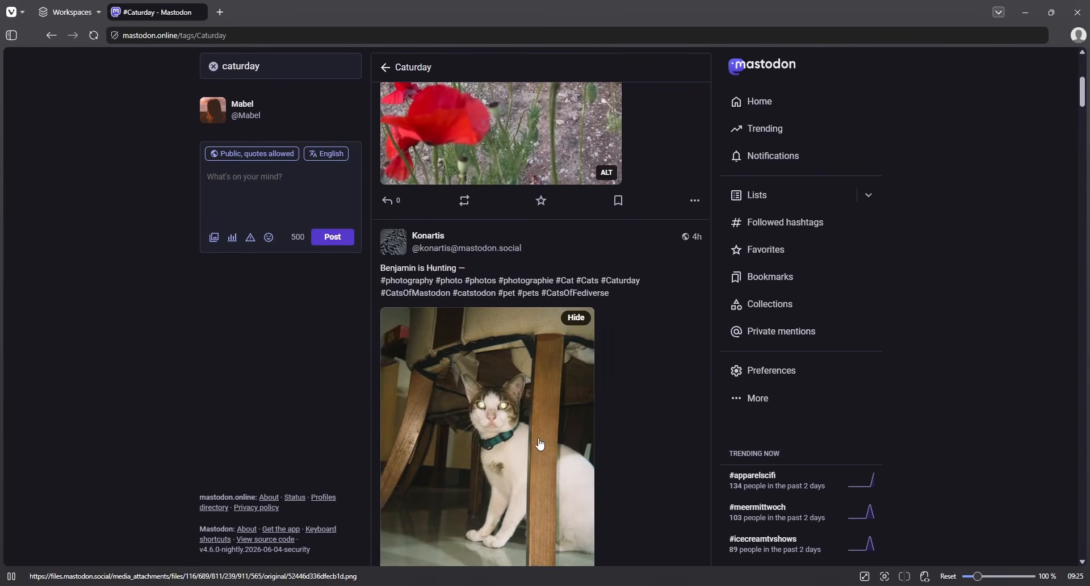
scroll(464, 486, "up", 15)
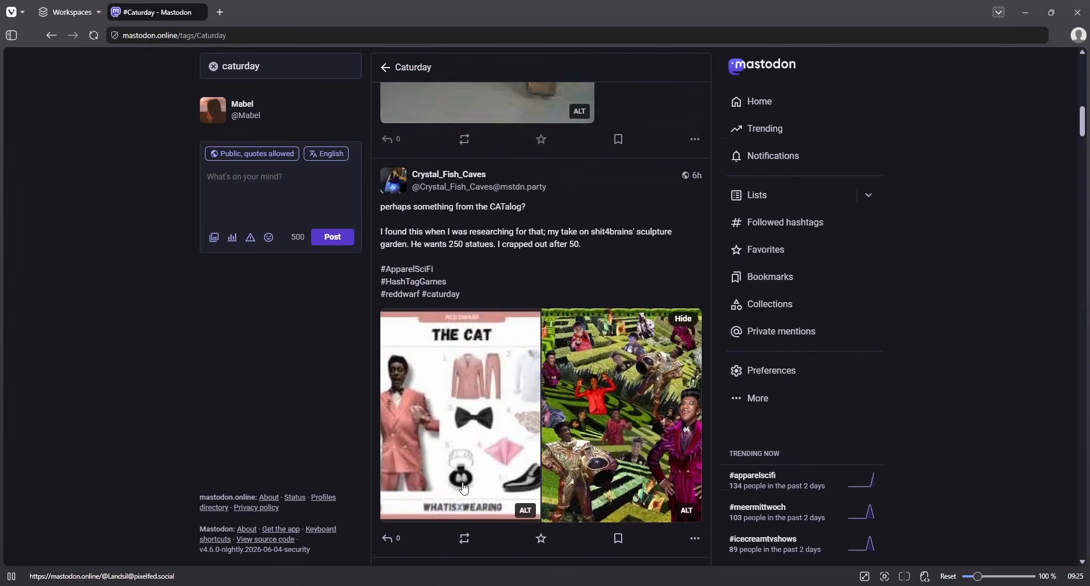
- Retype caturday and jump directly to the #caturday hashtag page via the suggestion
left_click(214, 67)
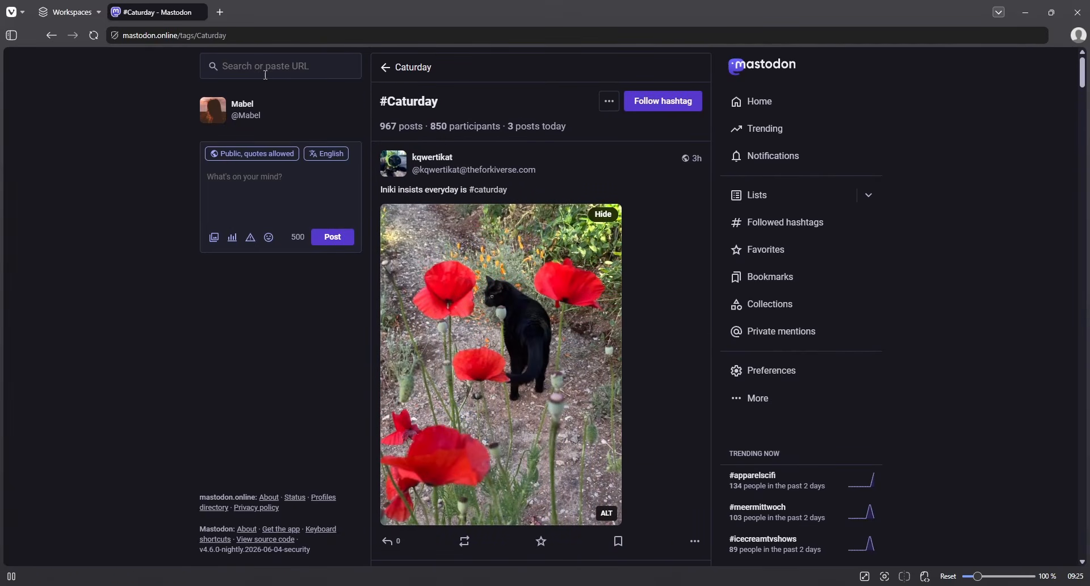
left_click(217, 77)
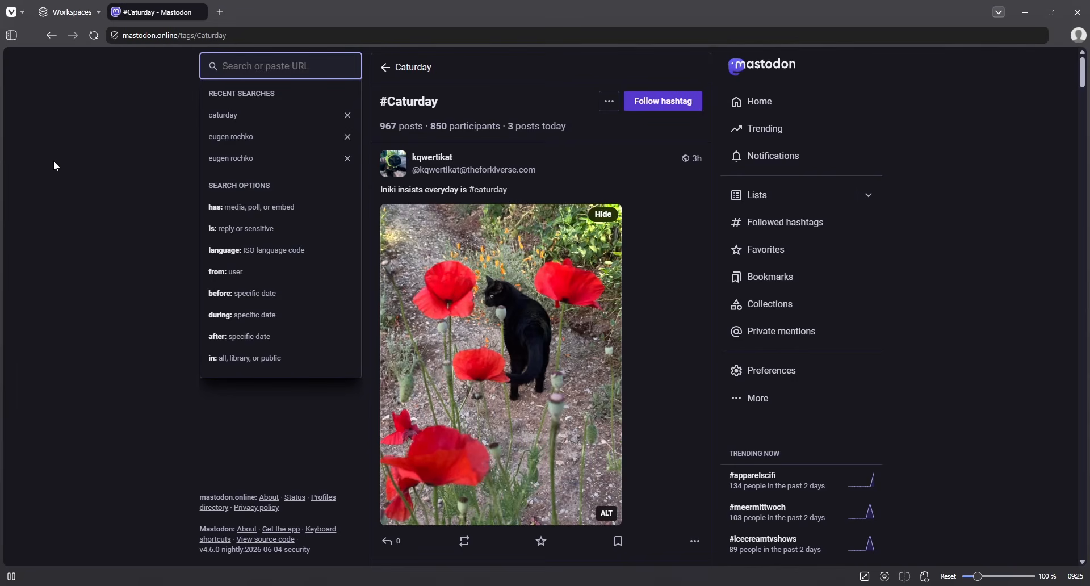
type("caturday")
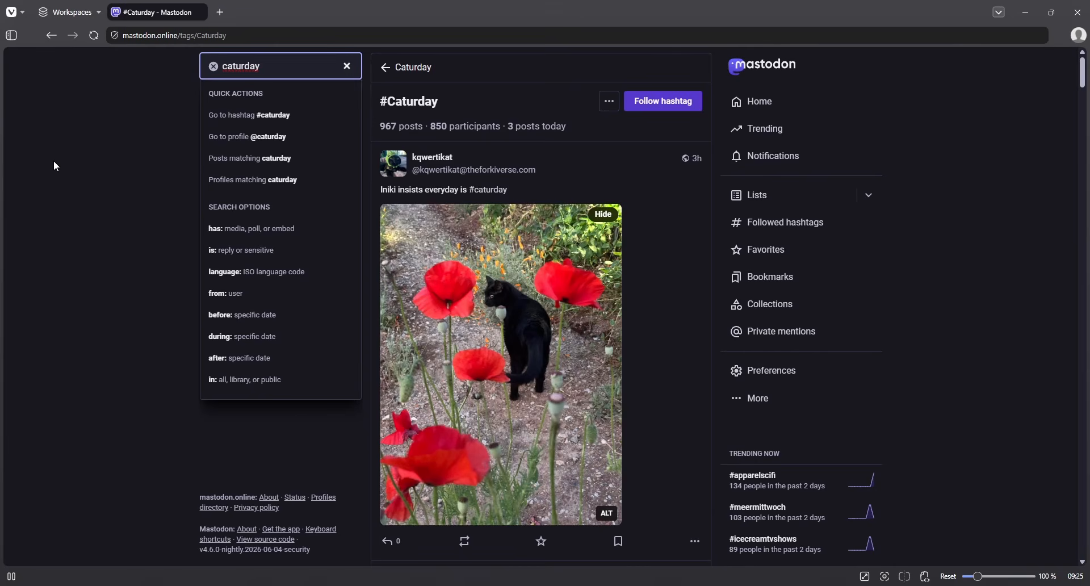
key("Down")
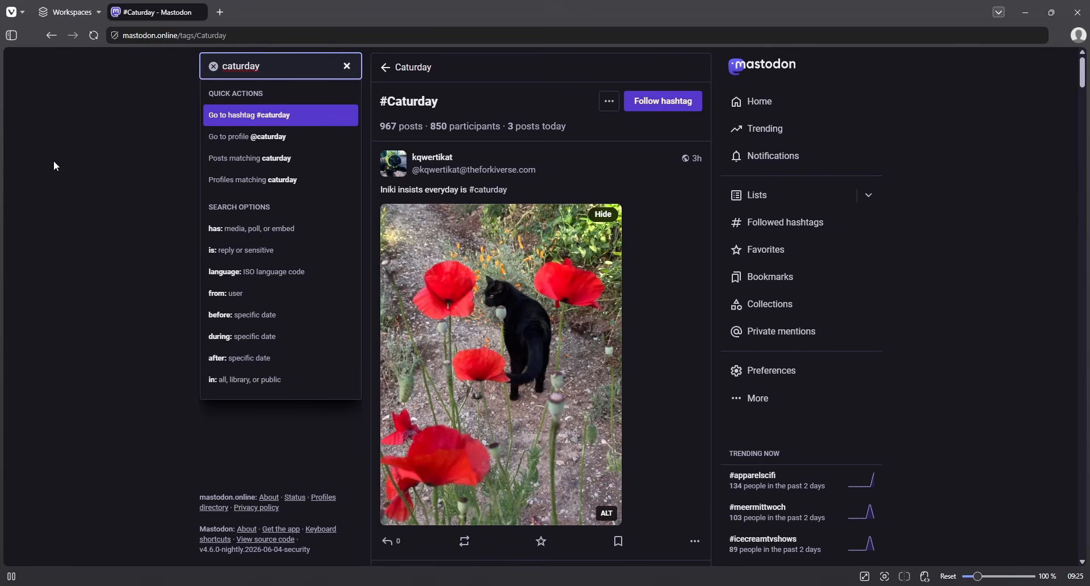
key("Return")
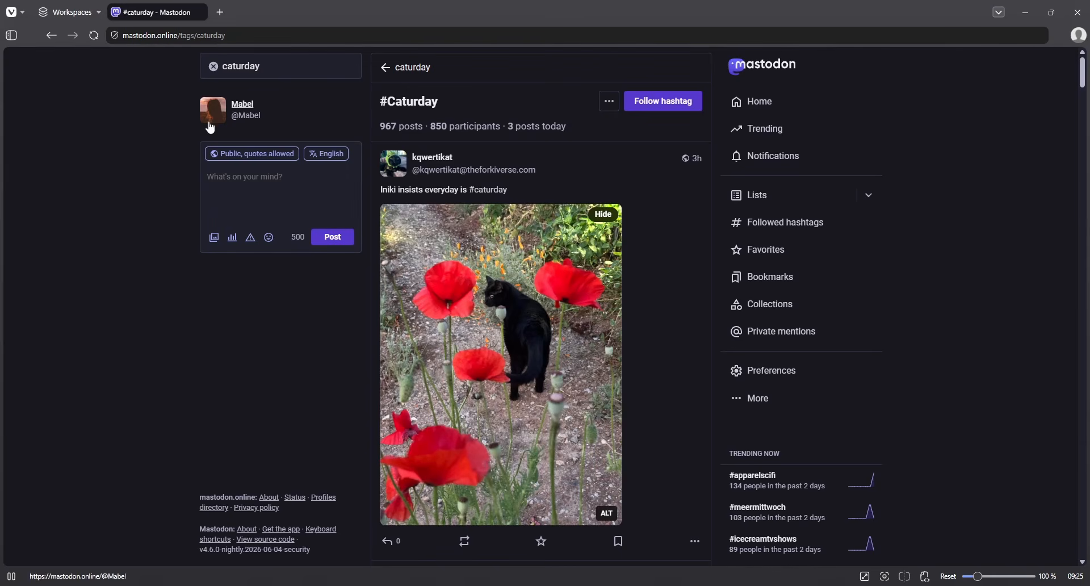
left_click(214, 67)
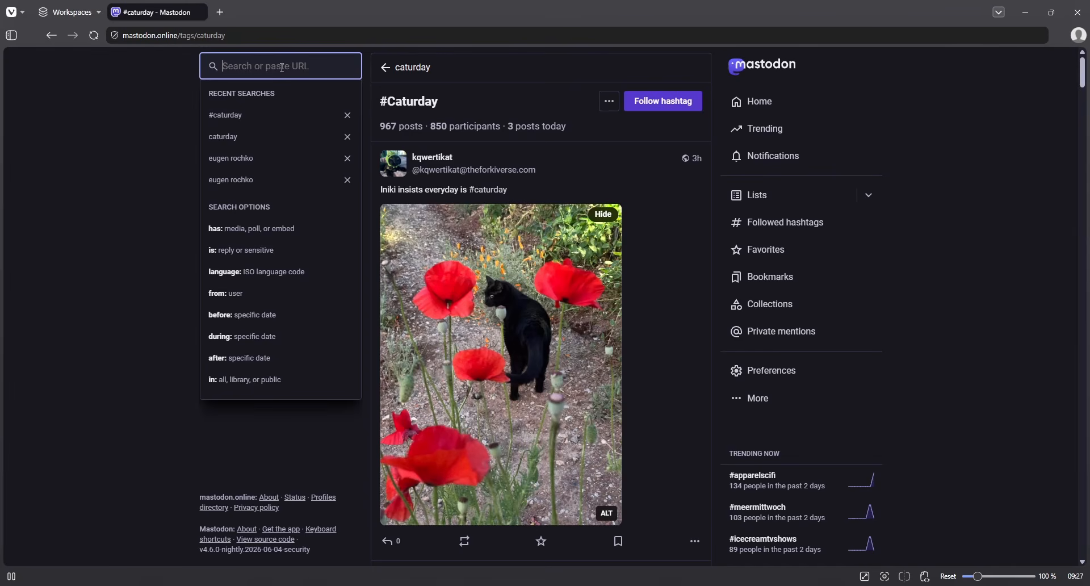
- Search with the has: operator for 'poll' to list posts containing polls
left_click(227, 226)
type("poll")
key("Return")
left_click(256, 65)
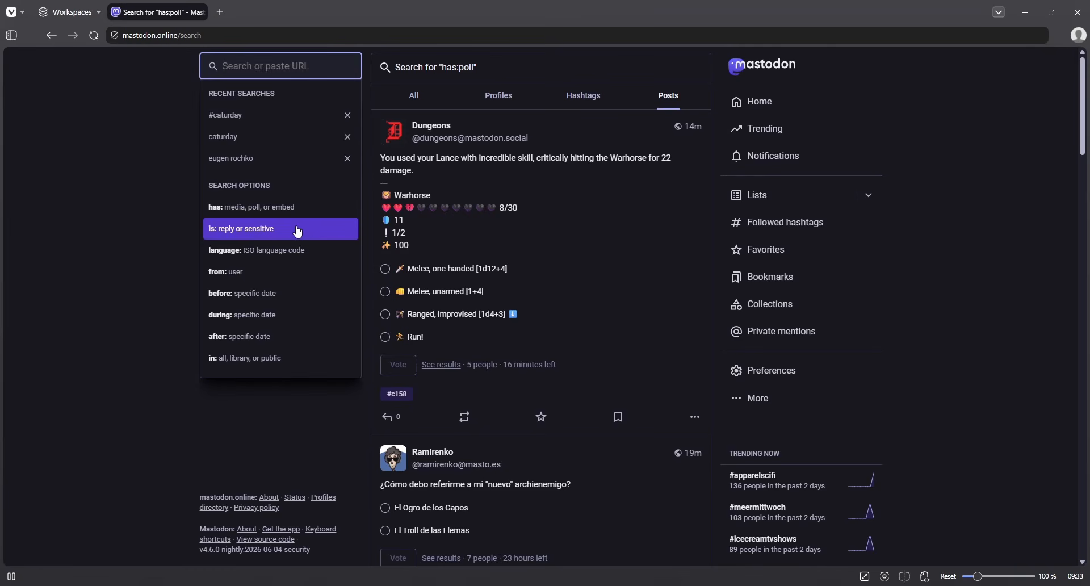
- Enter the query 'catsofmastodon has:media -is:sensitive' without running it yet
type("catsofmasto")
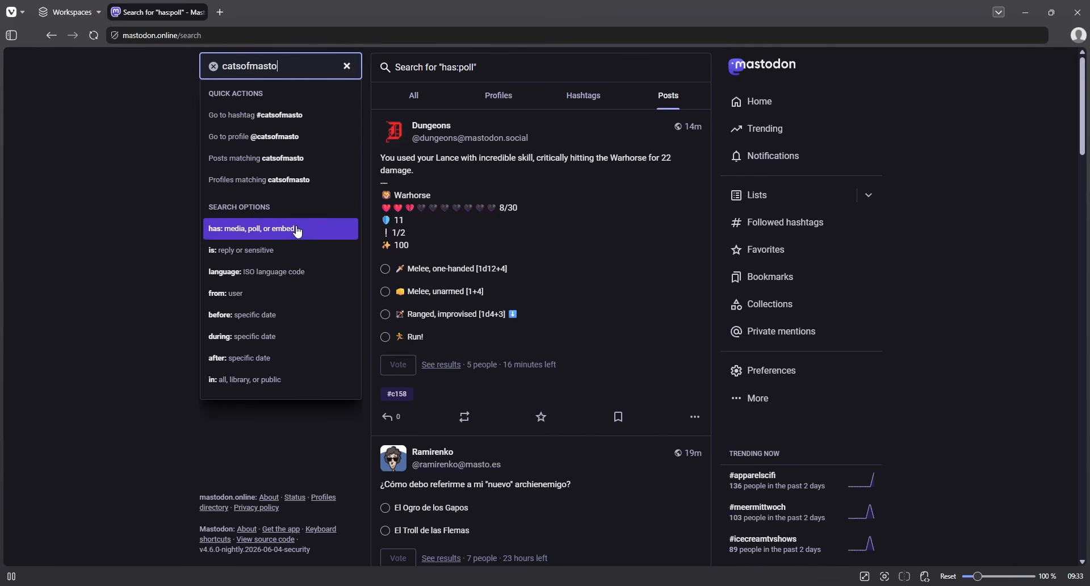
type("don has:")
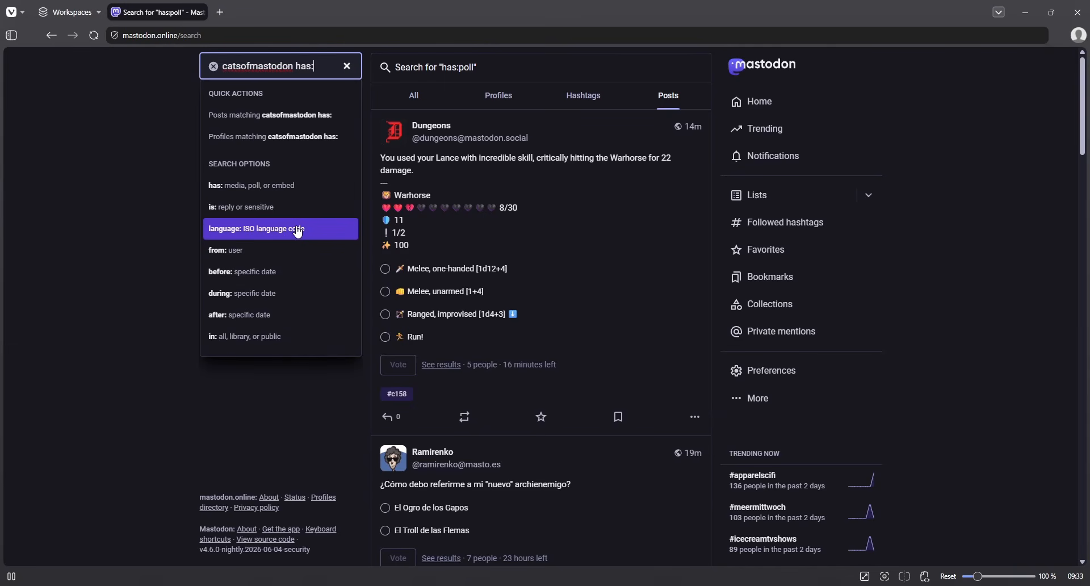
type("media")
type(" -is:se")
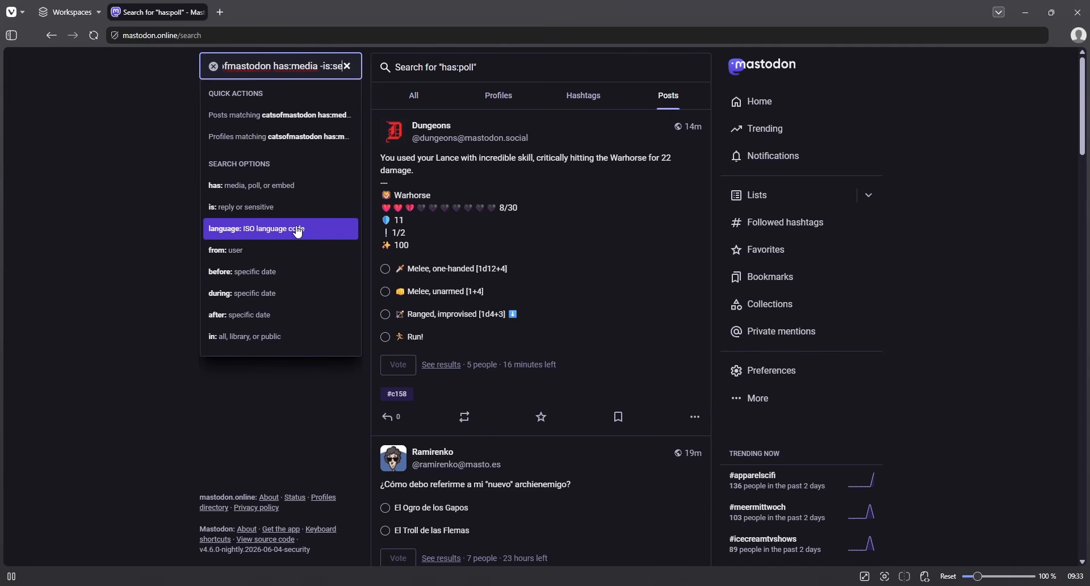
type("nsitive")
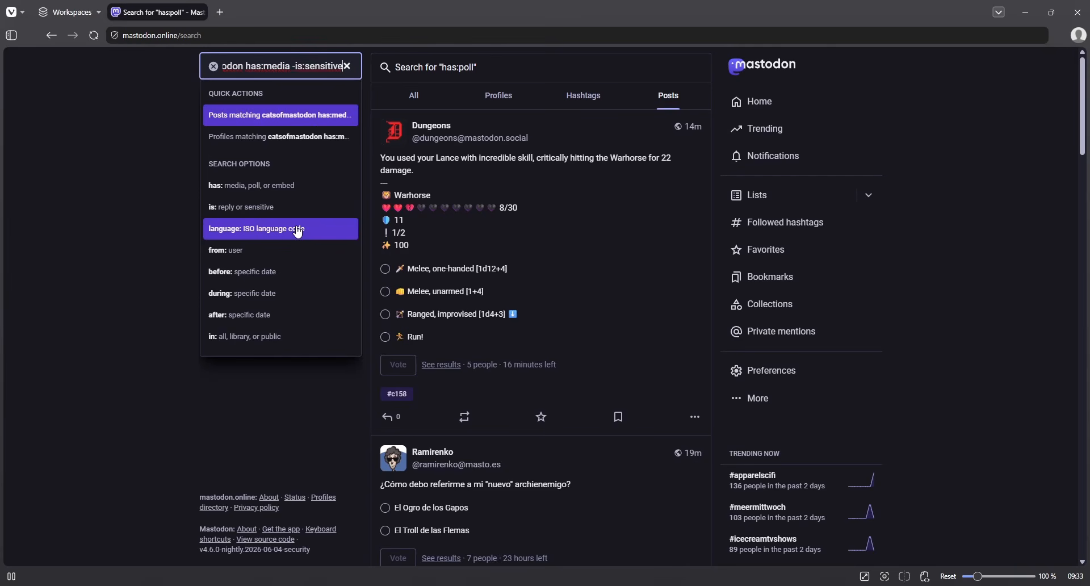
- Run the catsofmastodon has:media -is:sensitive search, review the cat photo posts, and select its operators
key("Return")
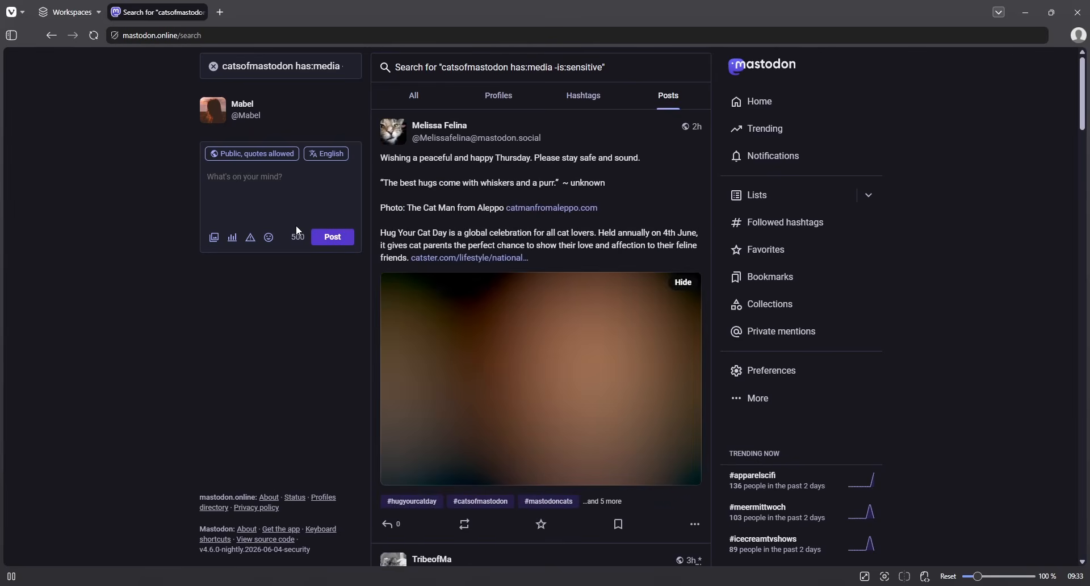
scroll(312, 352, "down", 15)
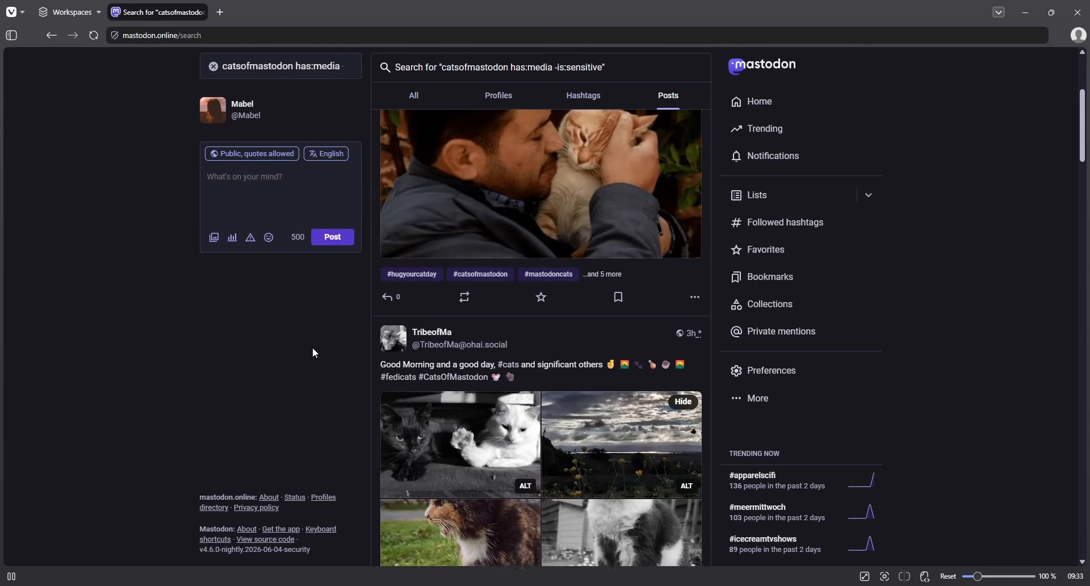
scroll(322, 357, "down", 20)
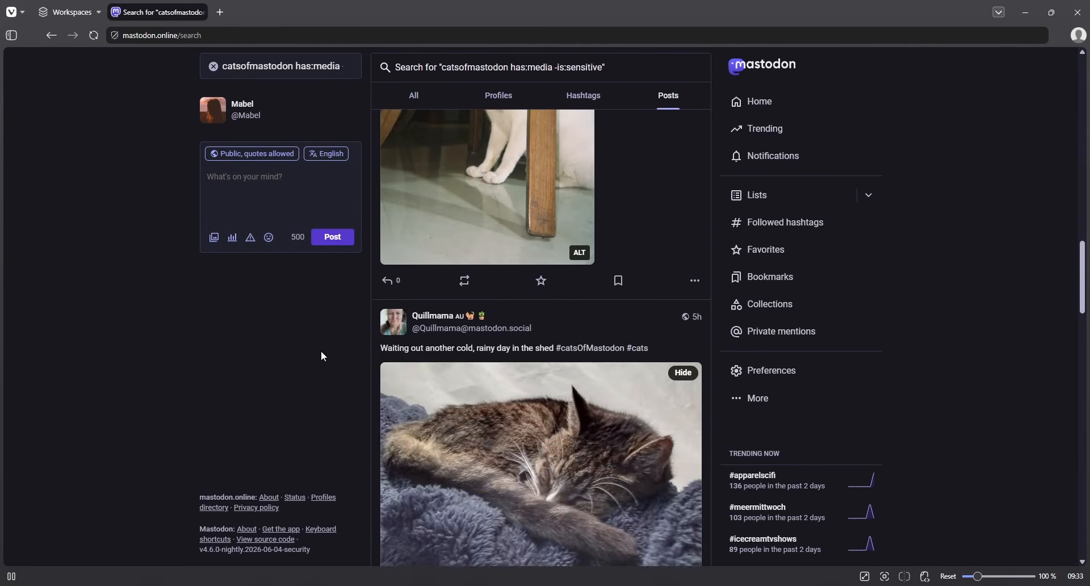
scroll(323, 350, "down", 10)
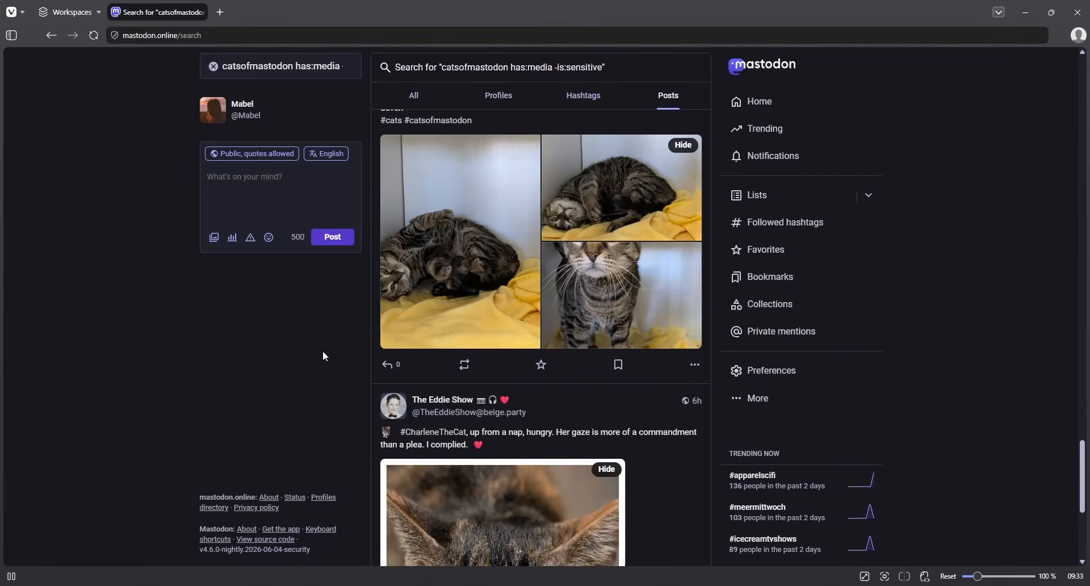
scroll(319, 356, "up", 8)
scroll(319, 357, "up", 20)
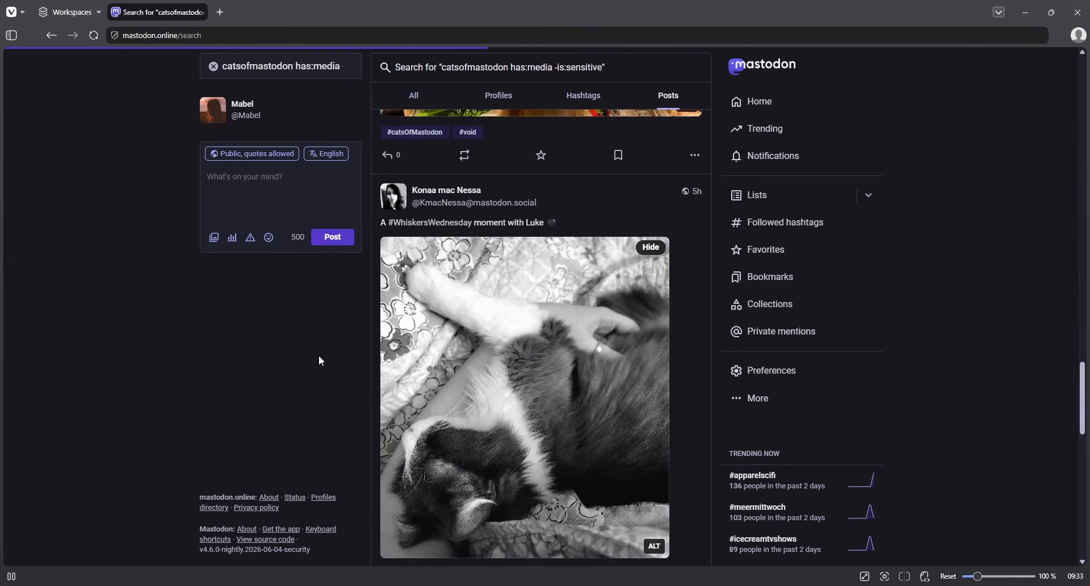
scroll(319, 356, "up", 15)
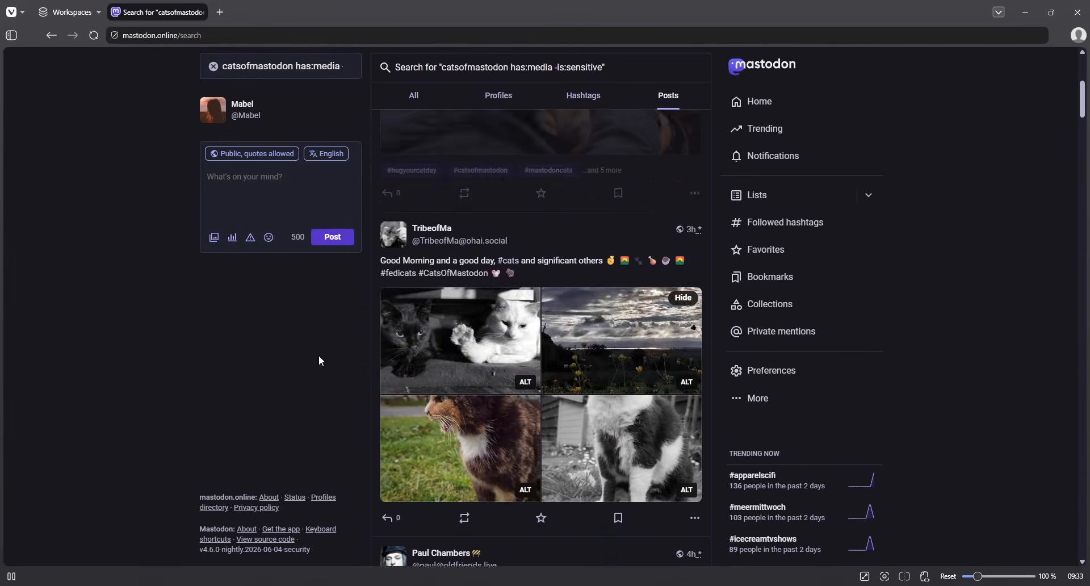
left_click(300, 66)
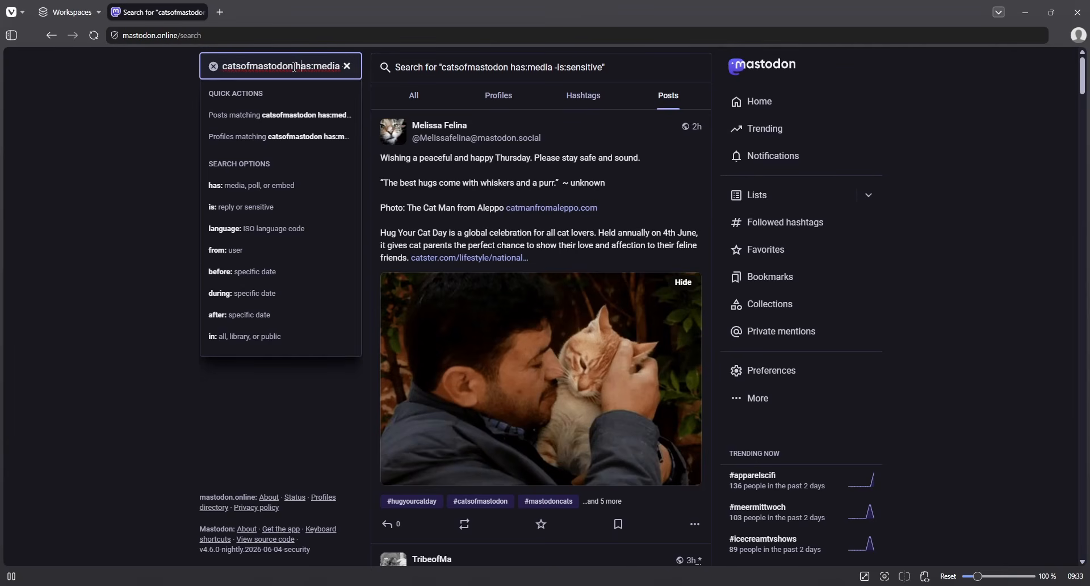
left_click_drag(293, 66, 350, 67)
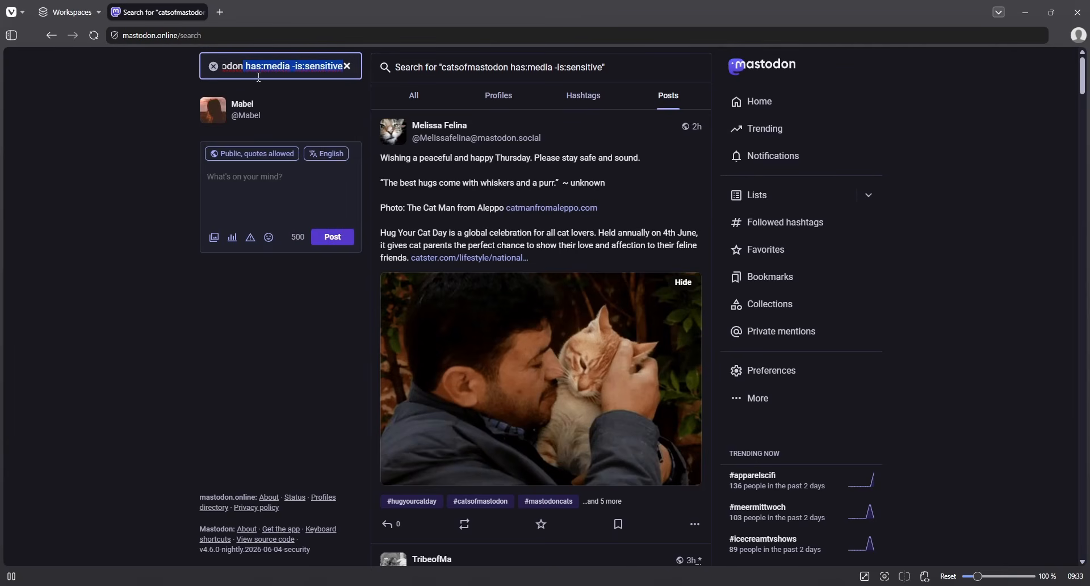
- Replace the media and sensitive operators with language:fr (trying en, then de) and search catsofmastodon
key("BackSpace")
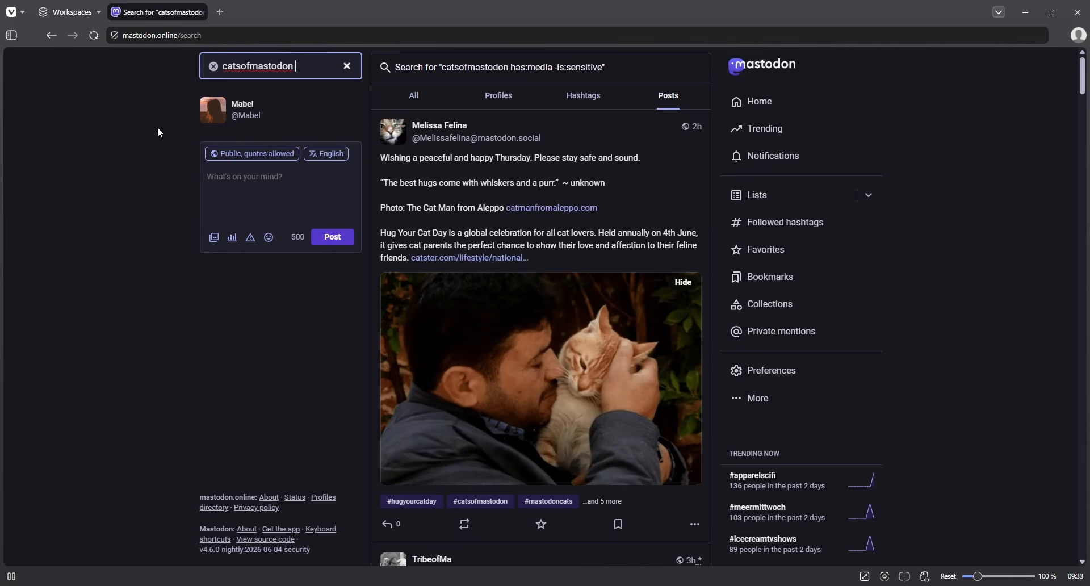
type("language:")
type("en")
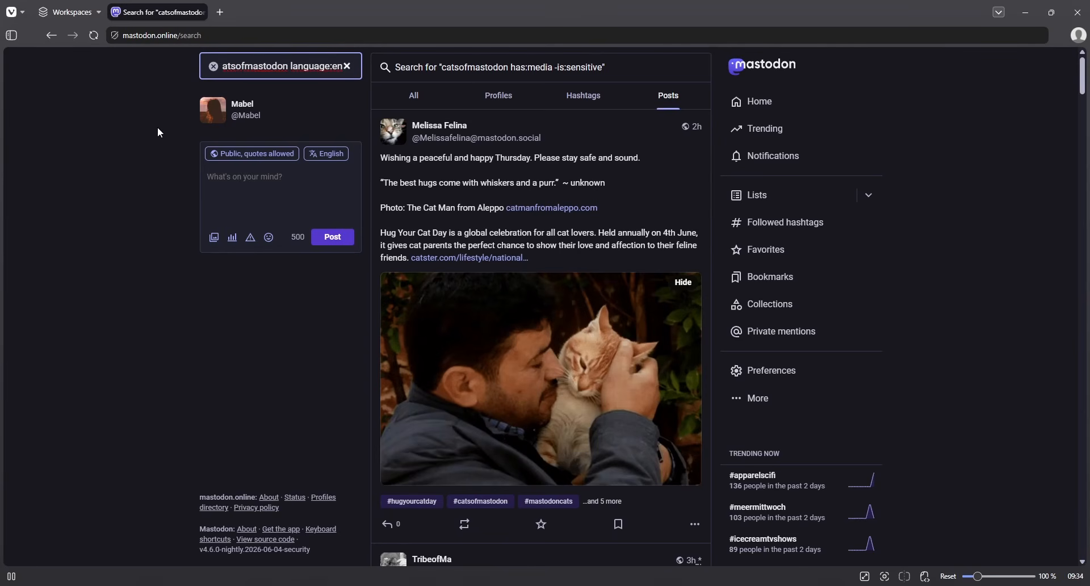
key("BackSpace")
key("BackSpace")
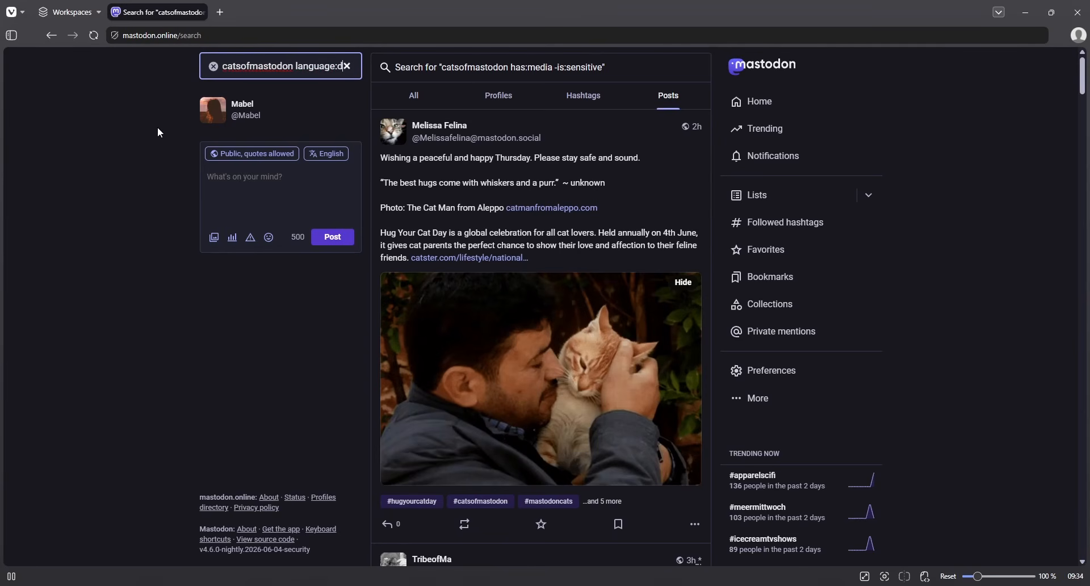
type("de")
key("BackSpace")
key("BackSpace")
type("fr")
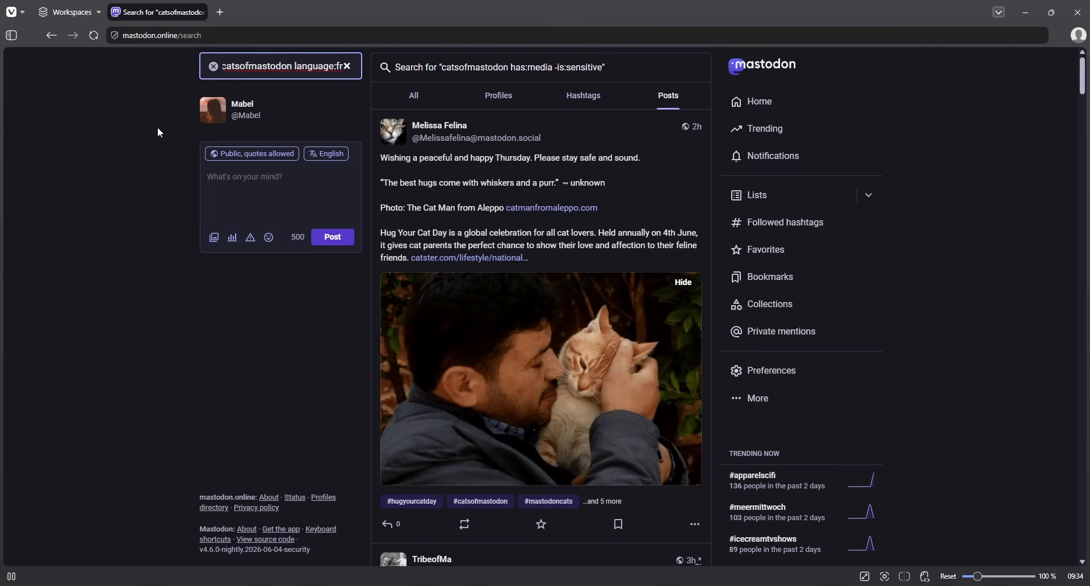
key("Return")
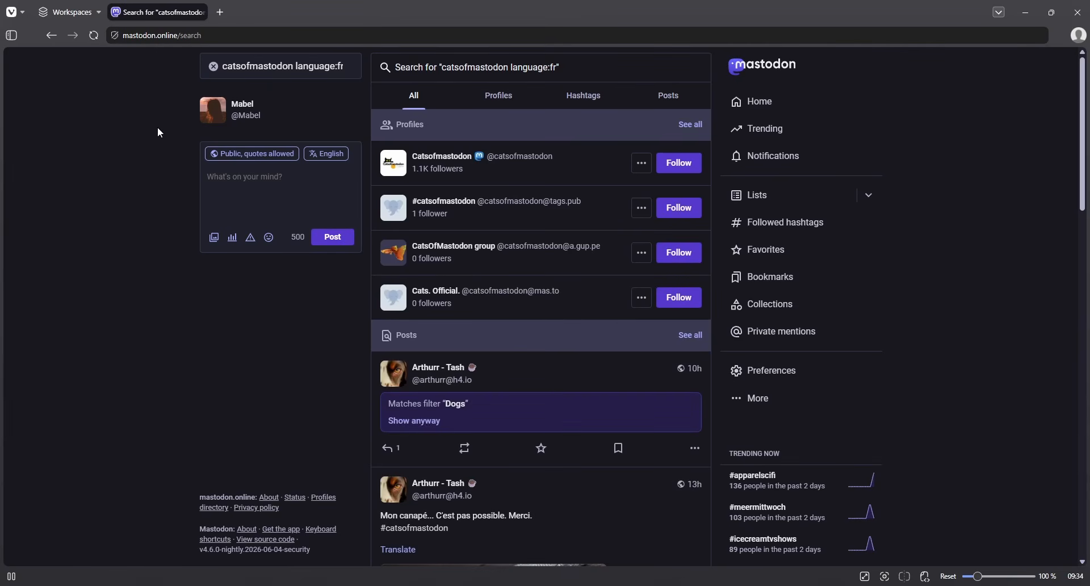
scroll(495, 386, "down", 15)
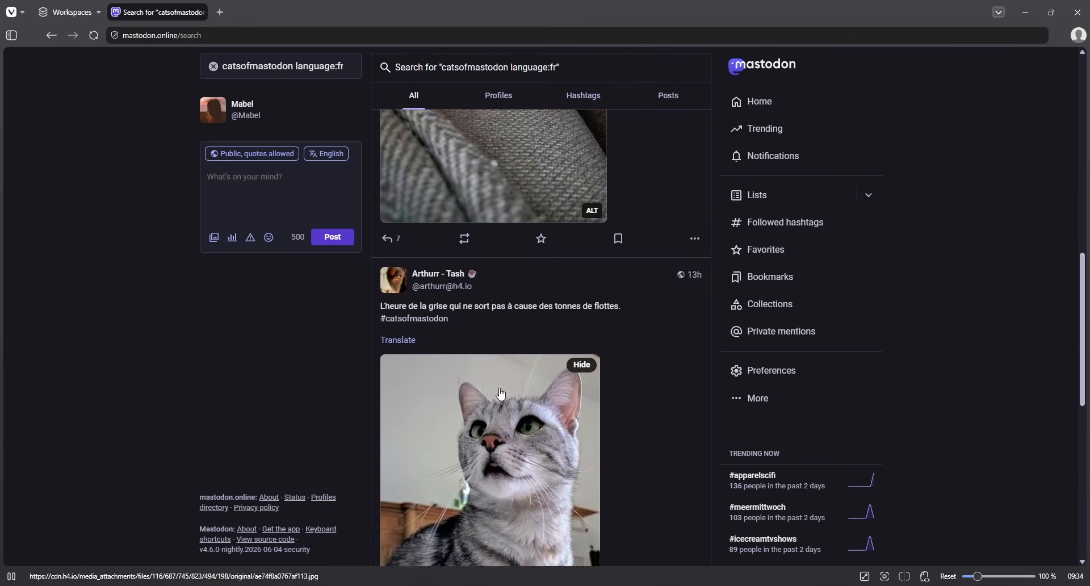
scroll(508, 394, "down", 5)
scroll(508, 394, "up", 8)
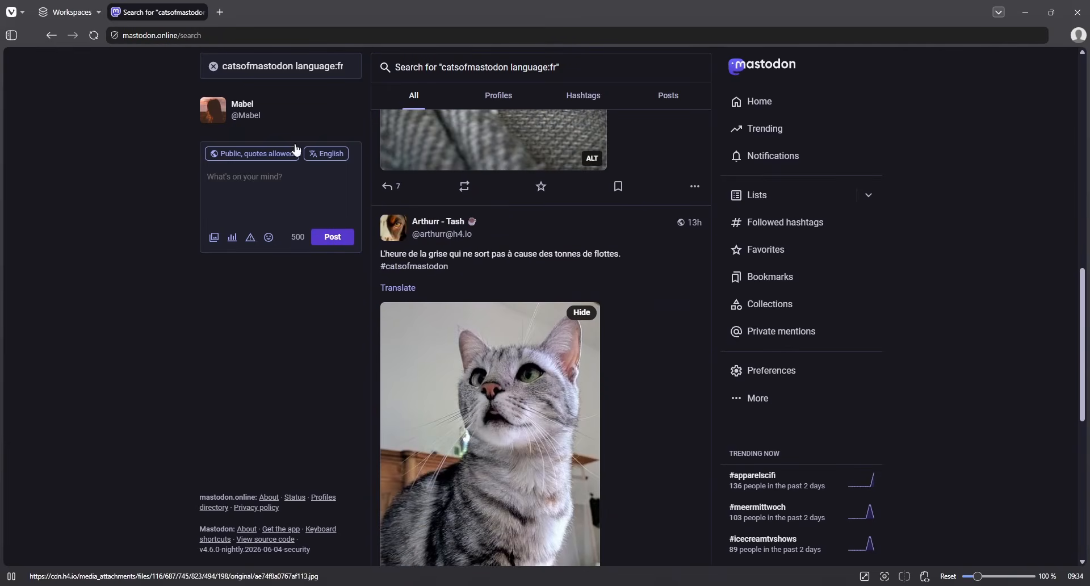
- Replace language:fr with a from: operator to search catsofmastodon Posts by one author's account
left_click(252, 67)
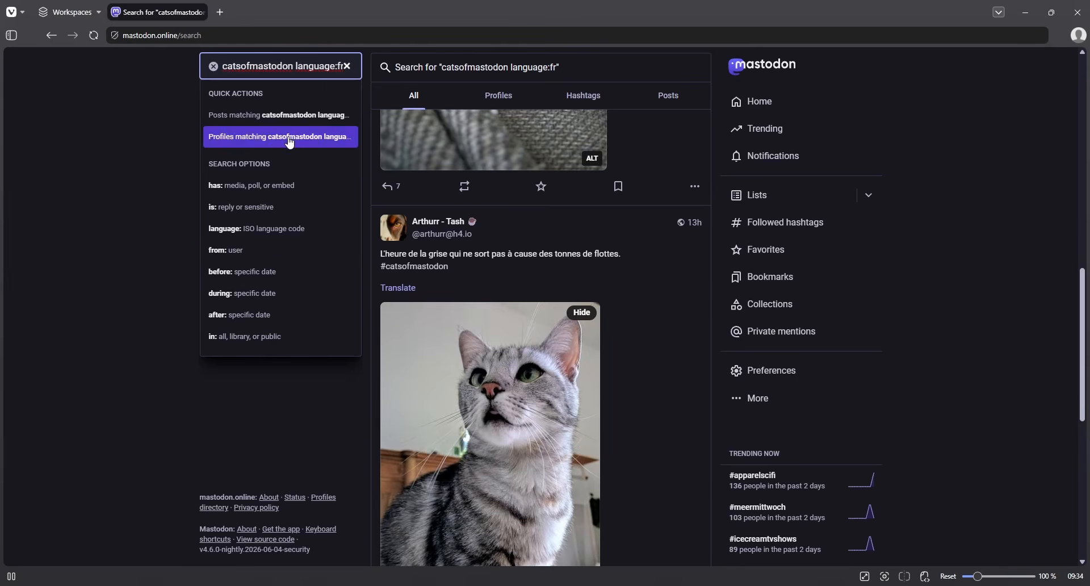
left_click_drag(294, 68, 375, 76)
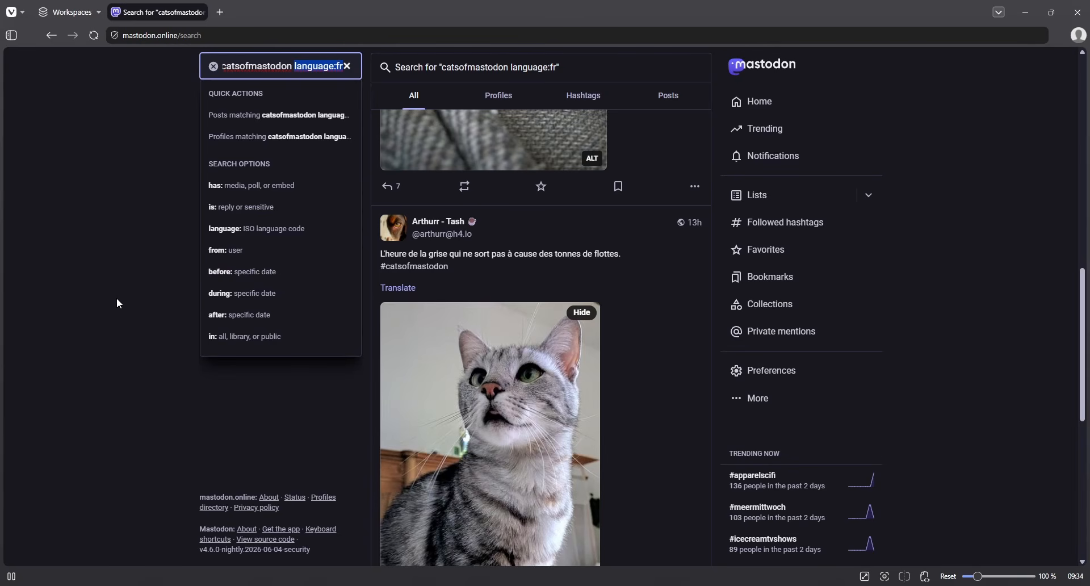
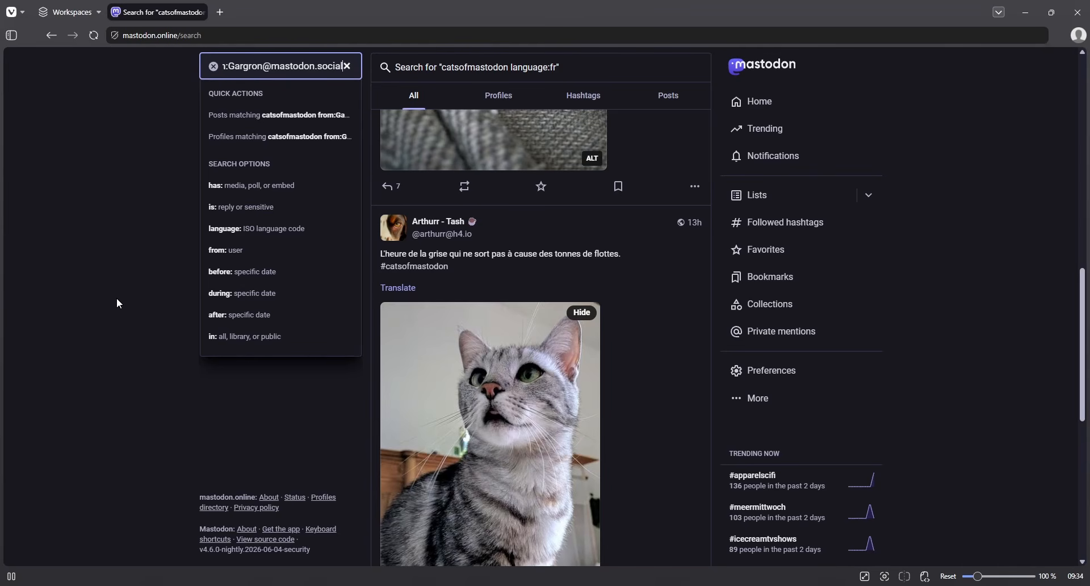
key("Down")
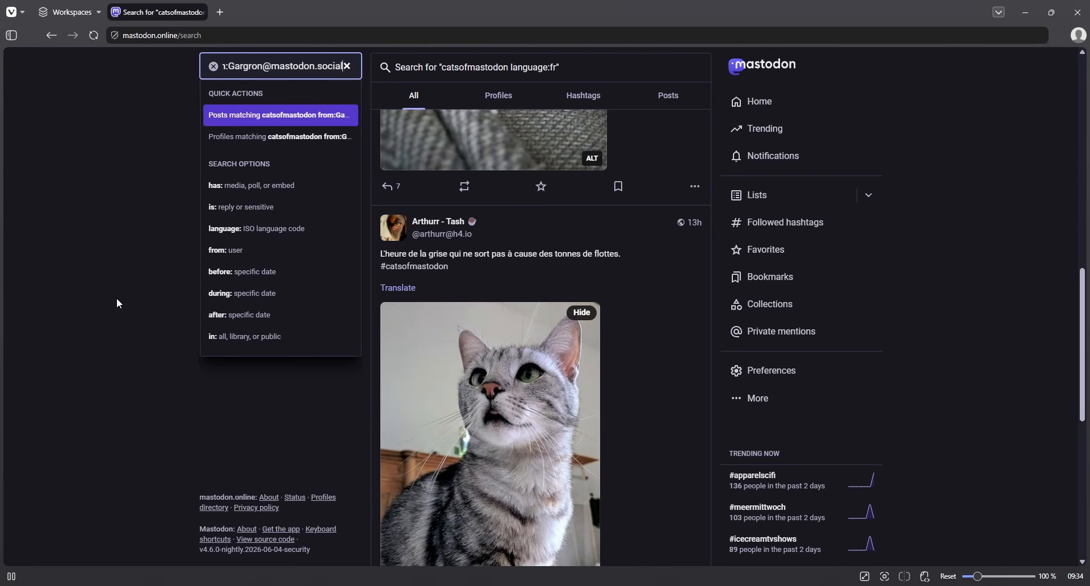
key("Return")
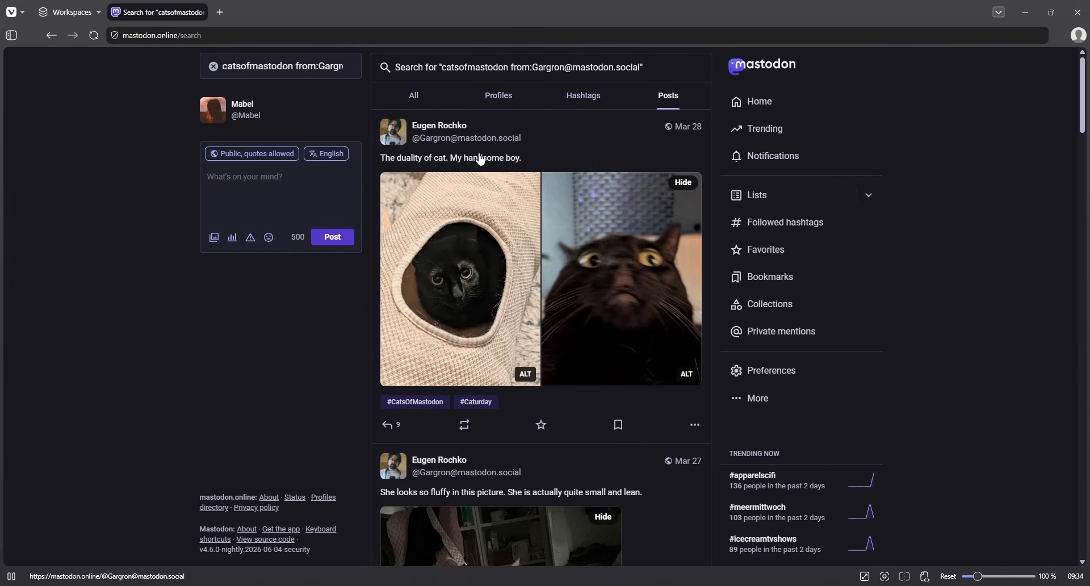
scroll(518, 233, "down", 20)
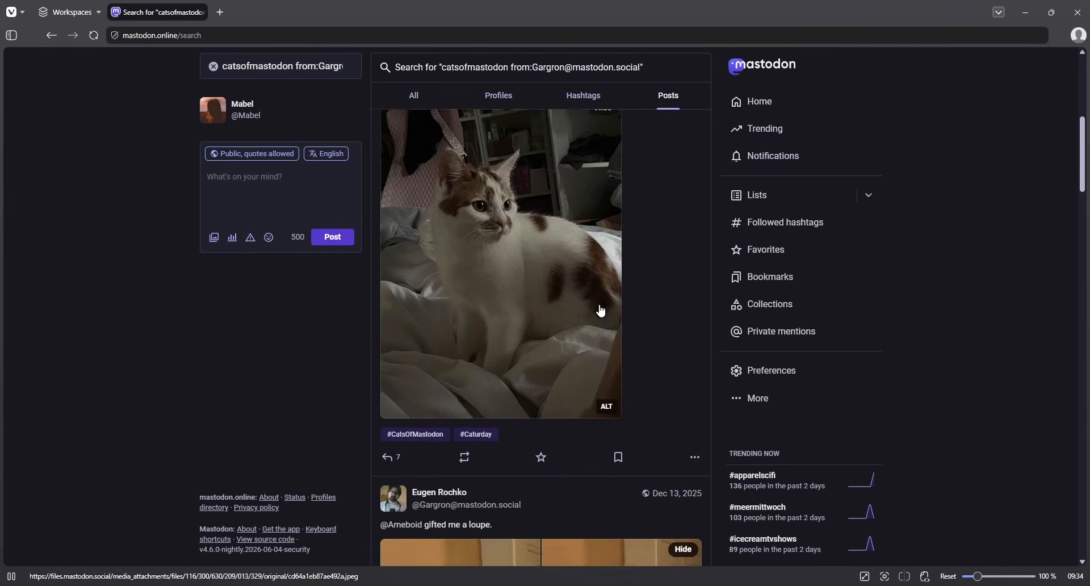
scroll(602, 310, "up", 8)
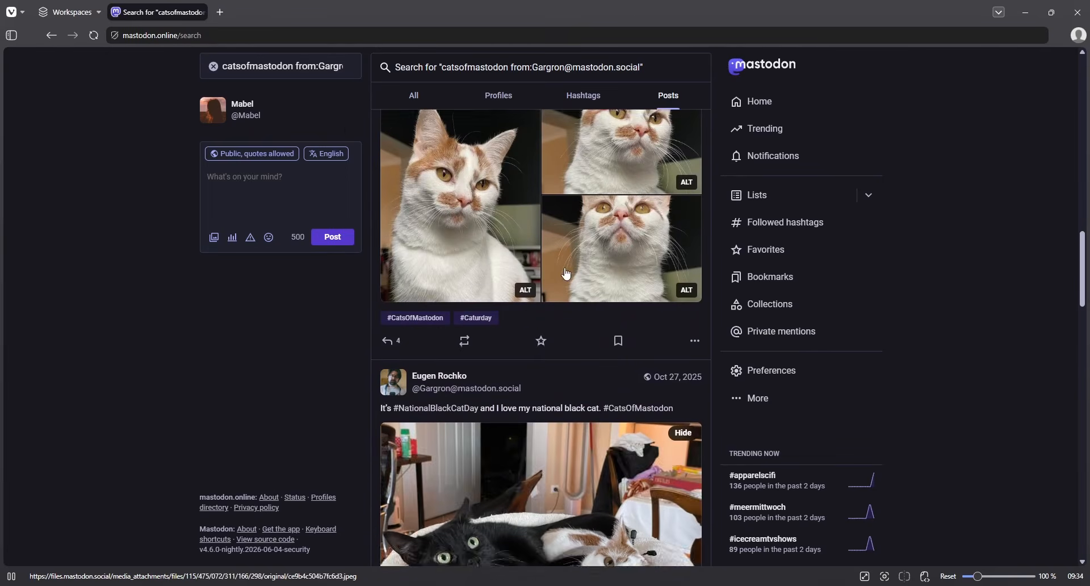
left_click(328, 67)
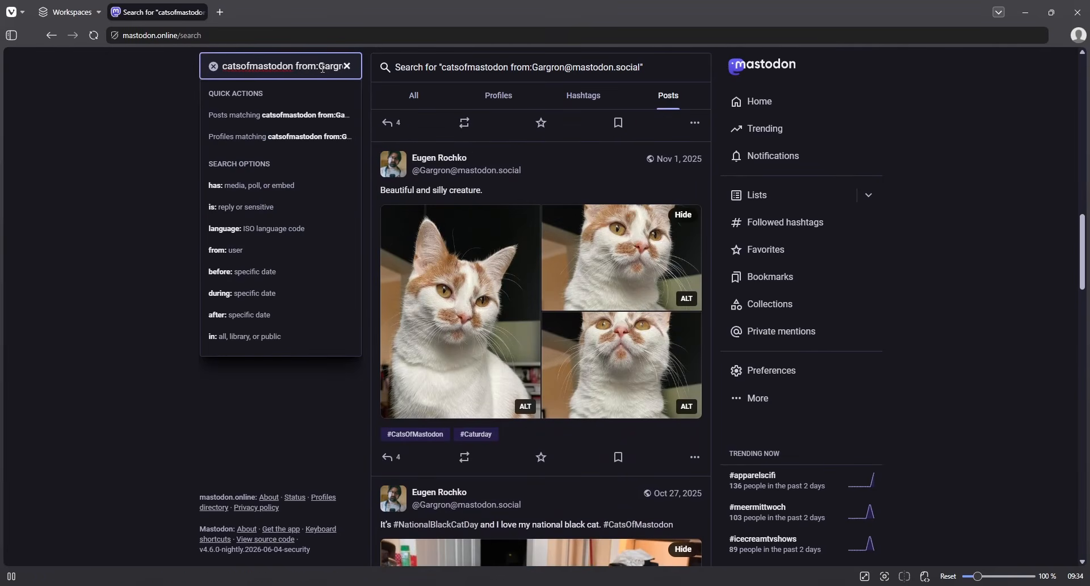
- Change the author to 'me' and search catsofmastodon from:me
triple_click(323, 67)
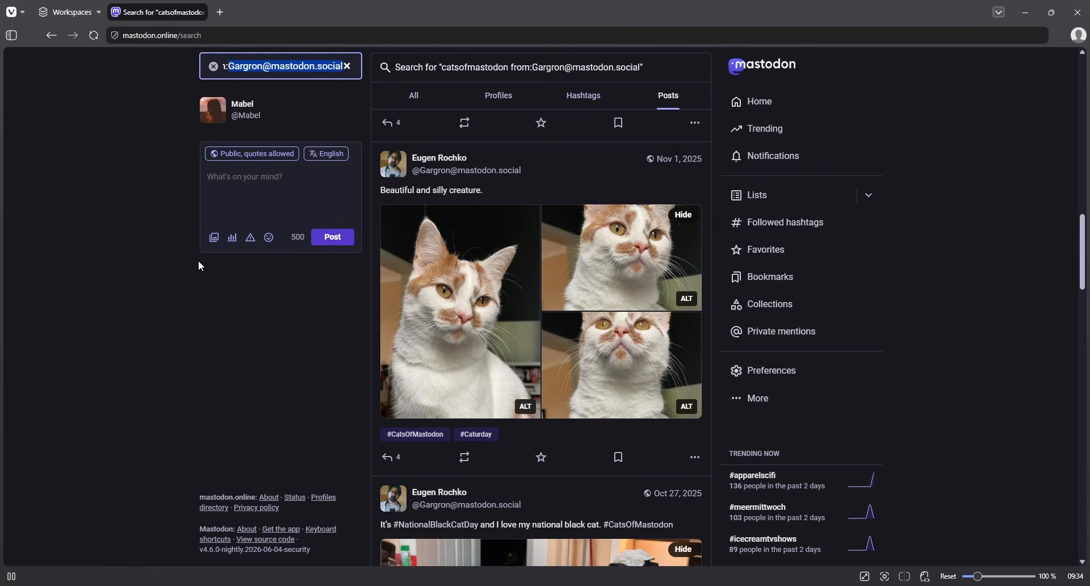
key("BackSpace")
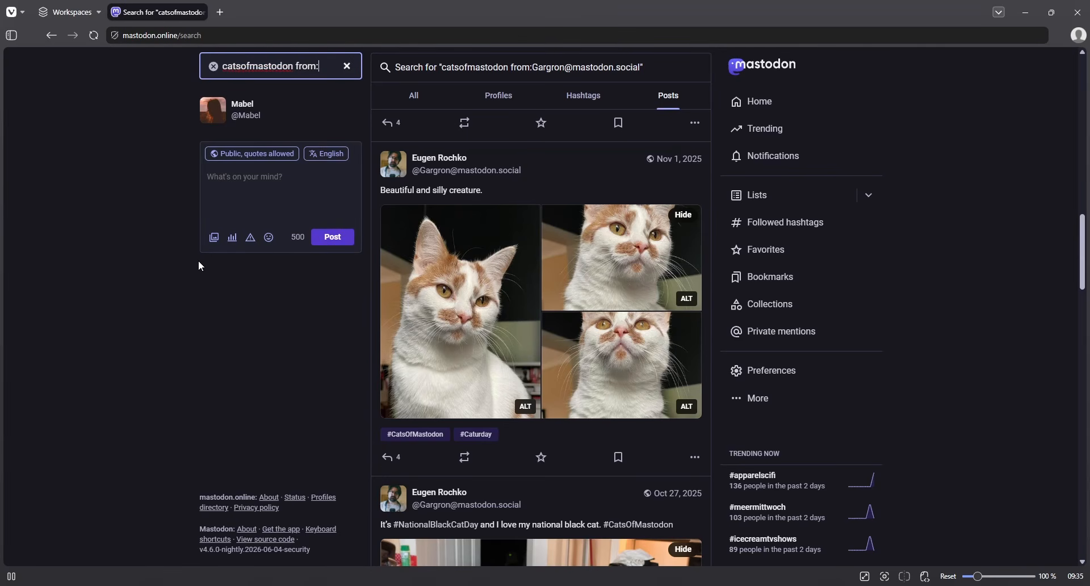
type("me")
key("Return")
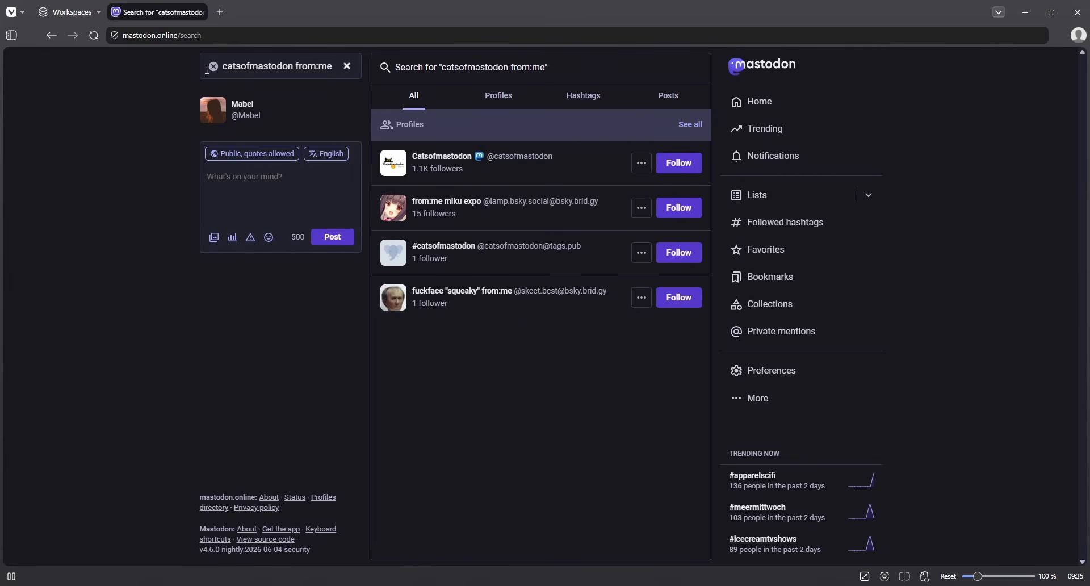
- Clear the search, return to the Home timeline and show recent searches
left_click(214, 66)
left_click(824, 106)
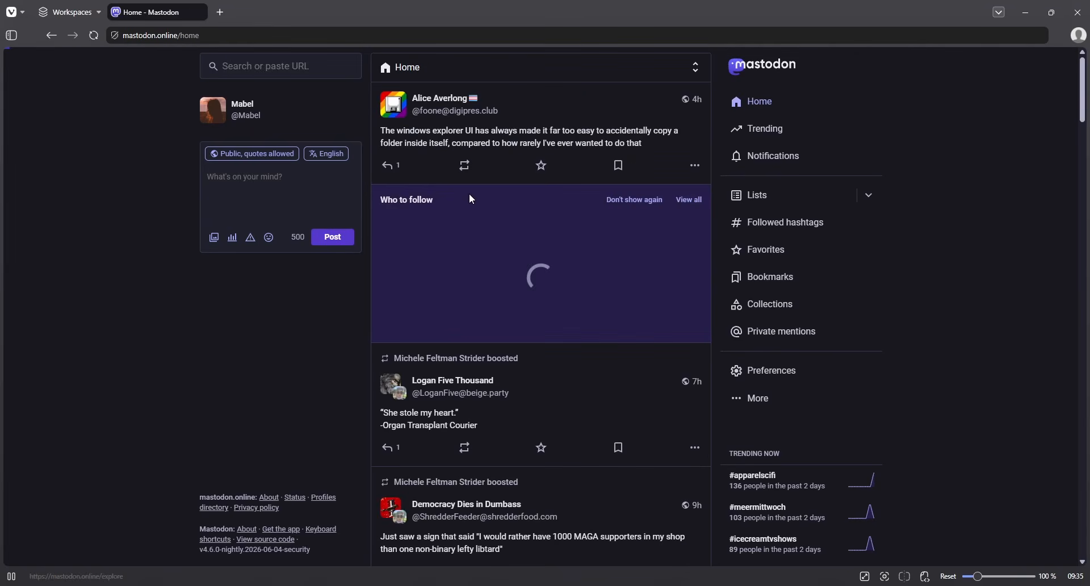
left_click(270, 77)
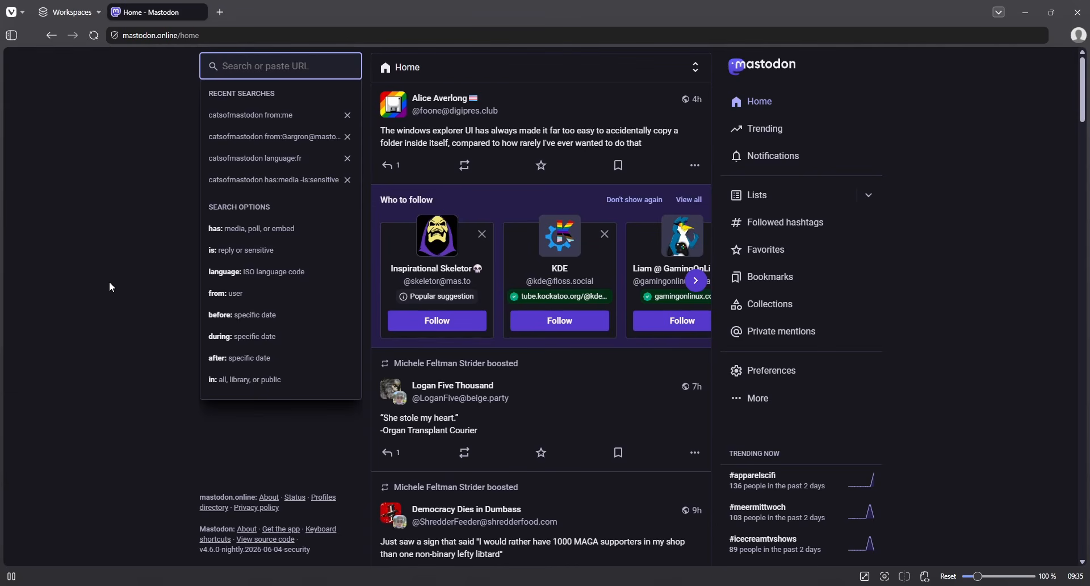
- Search catsofmastodon before:2022 for December 2021 posts, then begin changing the date to 2024-05
type("catsofmas")
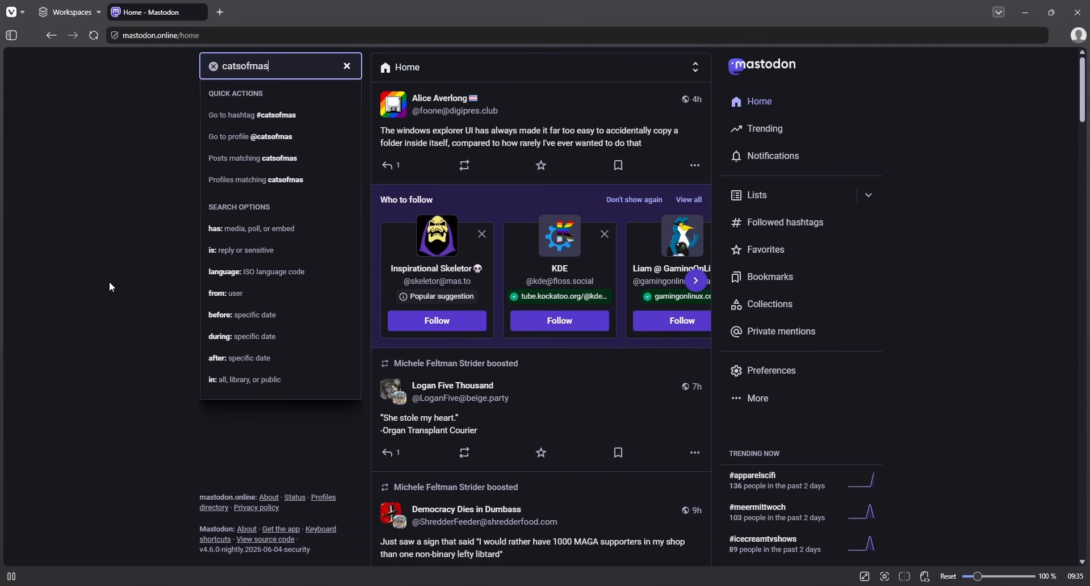
type("todon before:")
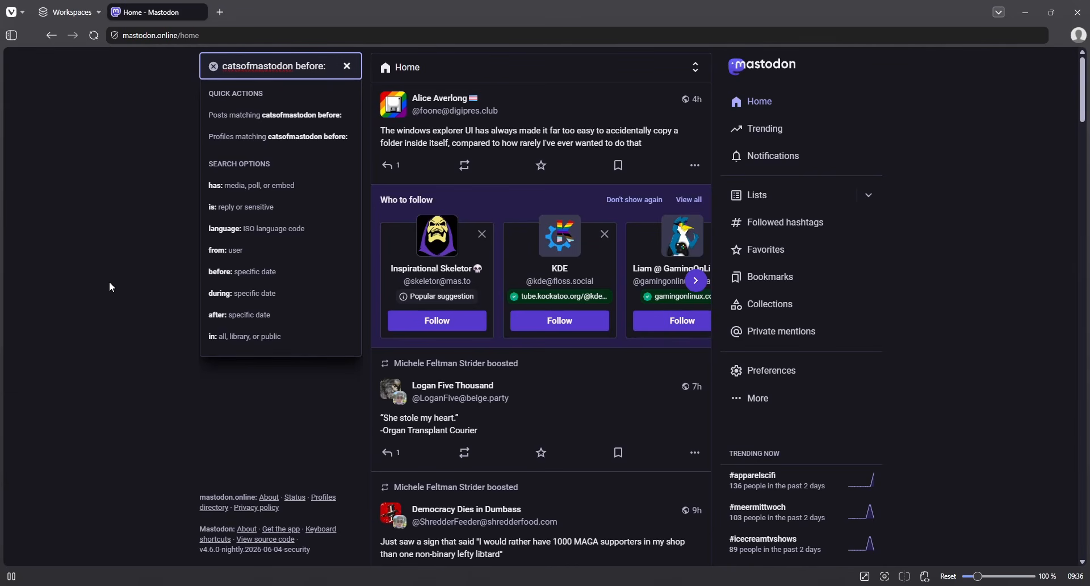
type("2022")
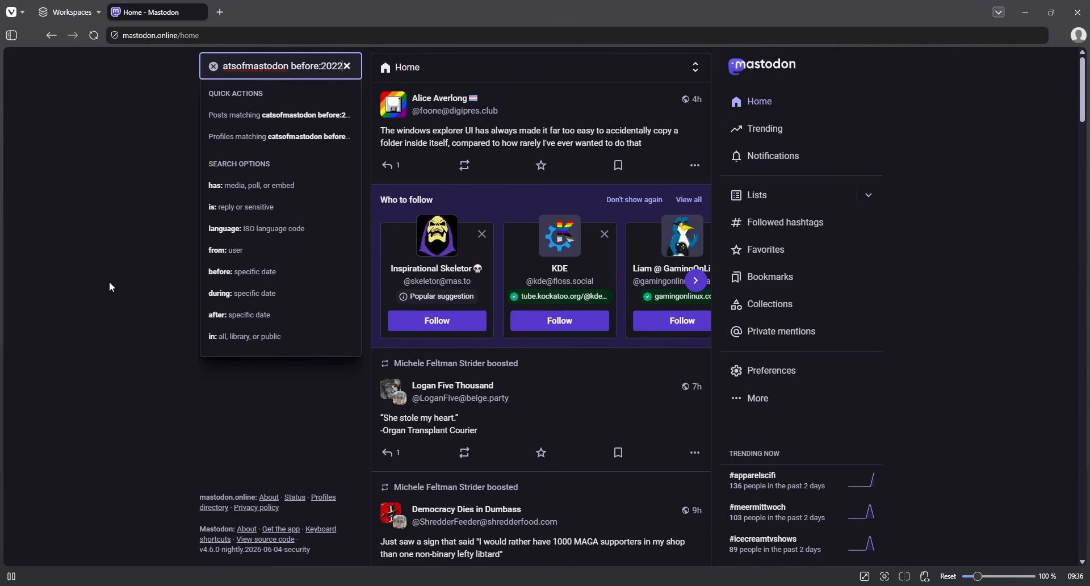
key("Return")
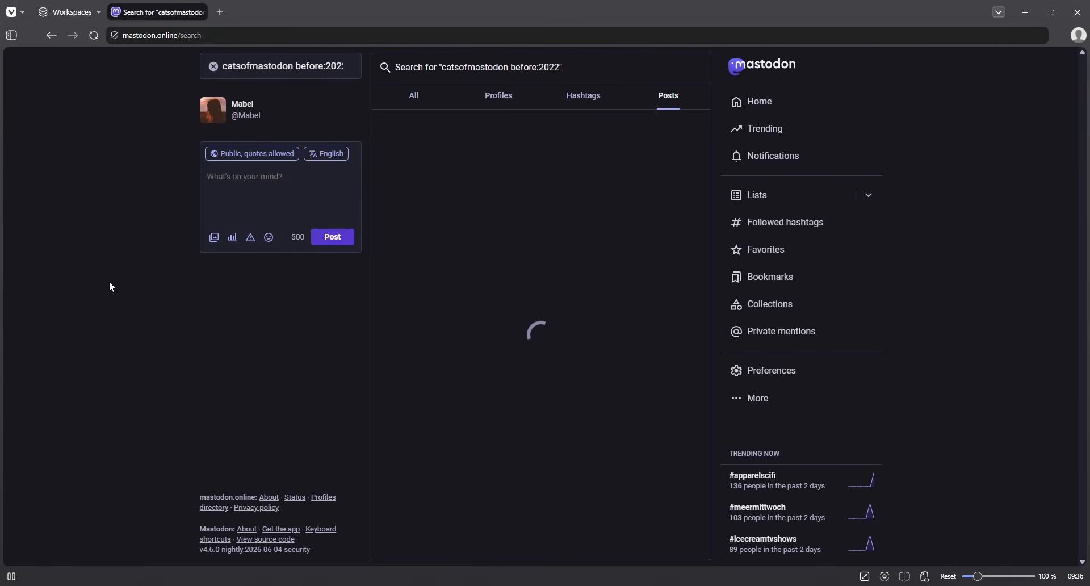
scroll(207, 358, "down", 20)
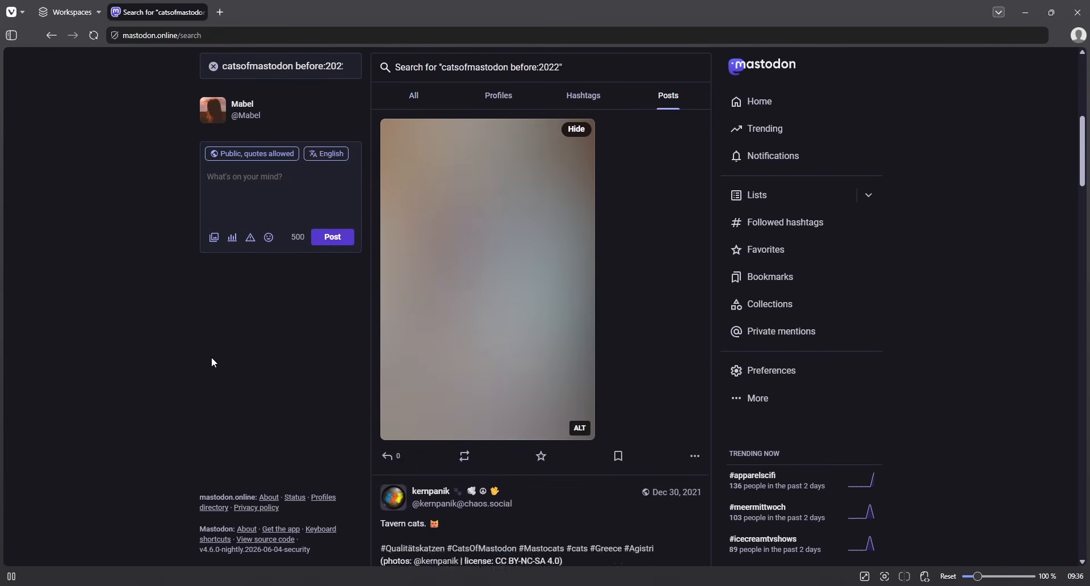
scroll(214, 370, "up", 15)
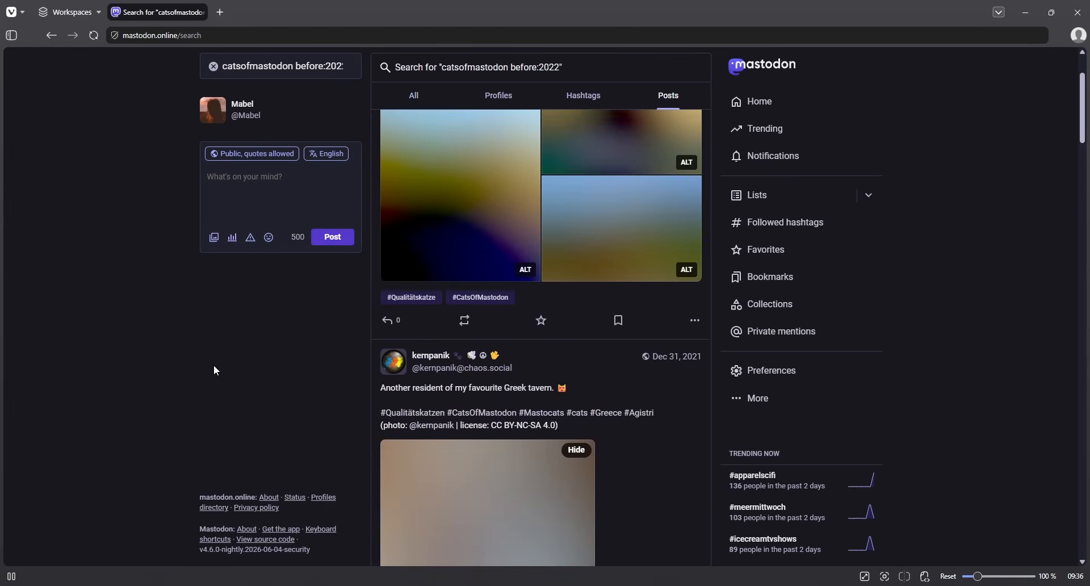
left_click(335, 67)
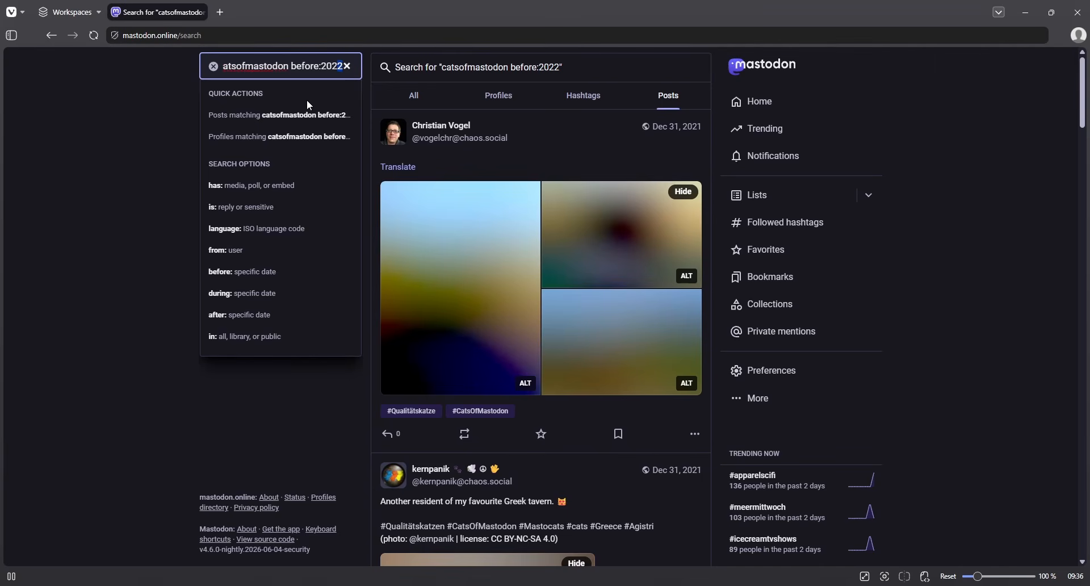
type("4-0")
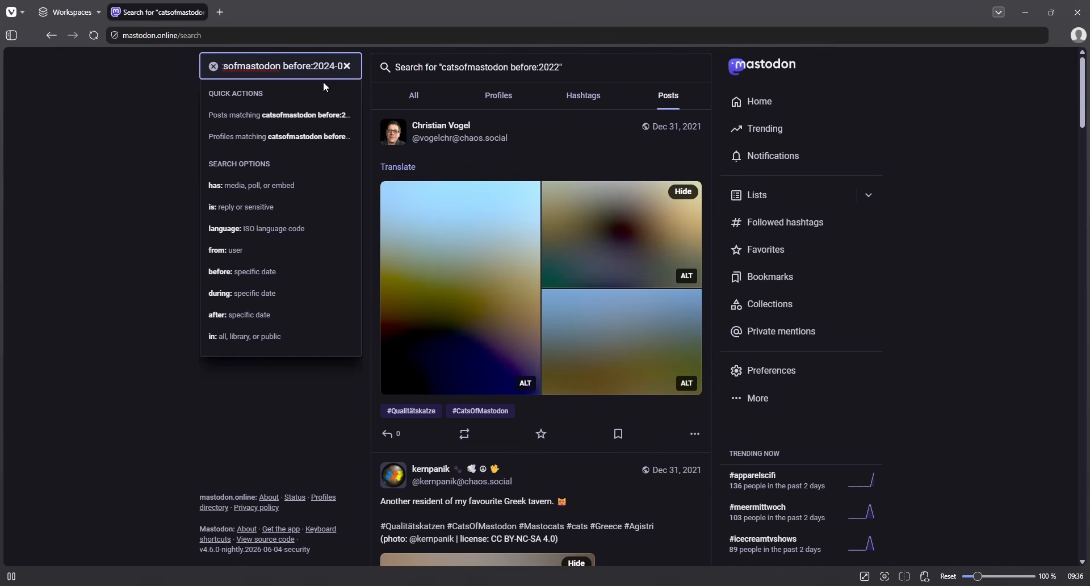
type("5")
- Run the catsofmastodon before:2024-05 Posts search, review the May 2024 posts, then empty the search box
key("Down")
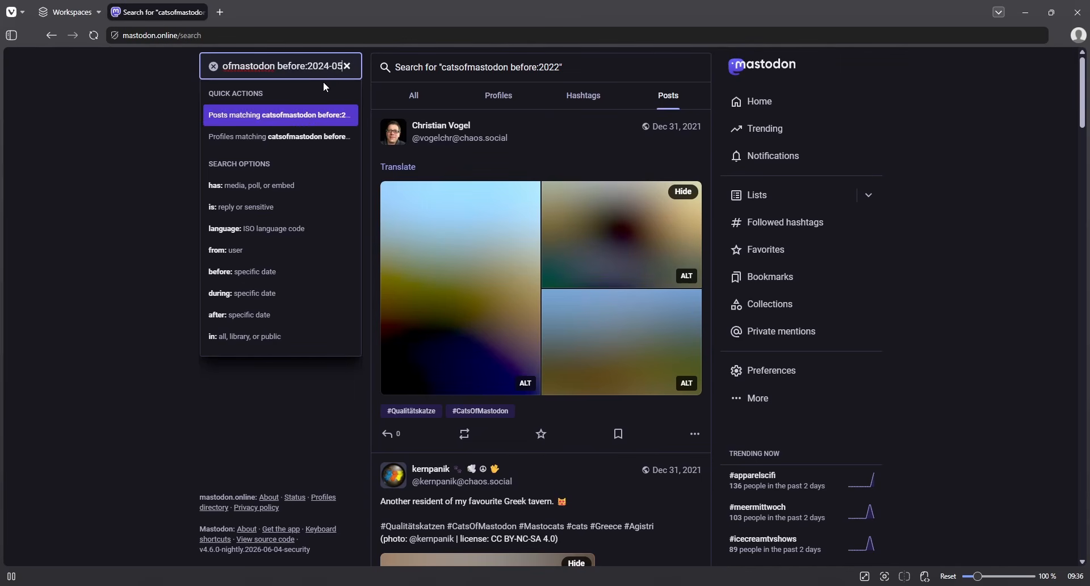
key("Return")
scroll(329, 343, "down", 10)
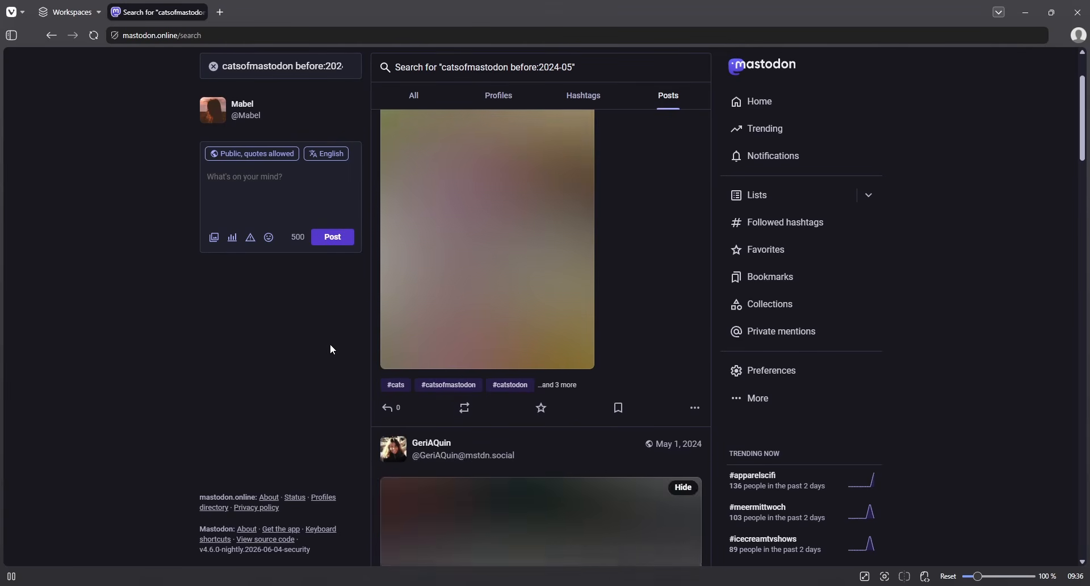
scroll(336, 406, "up", 10)
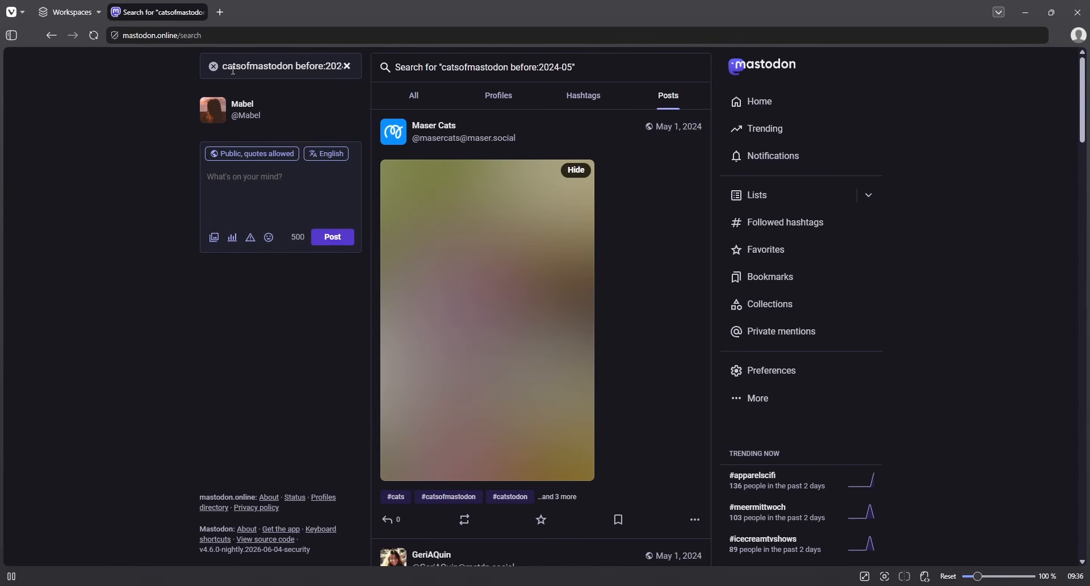
left_click(214, 73)
left_click(215, 67)
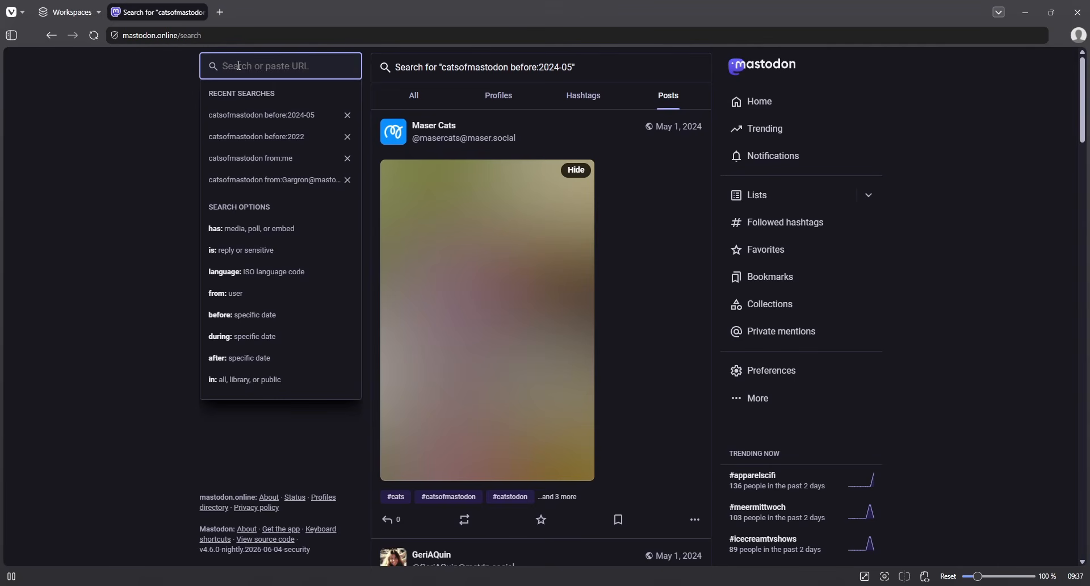
- Search Posts for in:library hello, changed from in:all, to list the account's own Hello world posts
type("in:all")
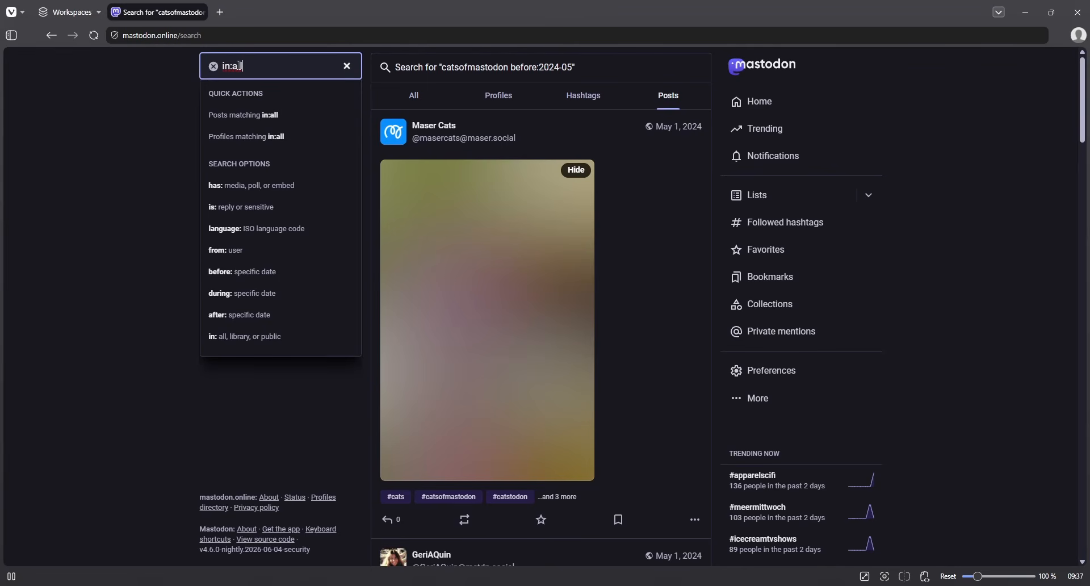
key("BackSpace")
key("BackSpace")
key("BackSpace")
type("library")
type("hello")
key("Down")
key("Return")
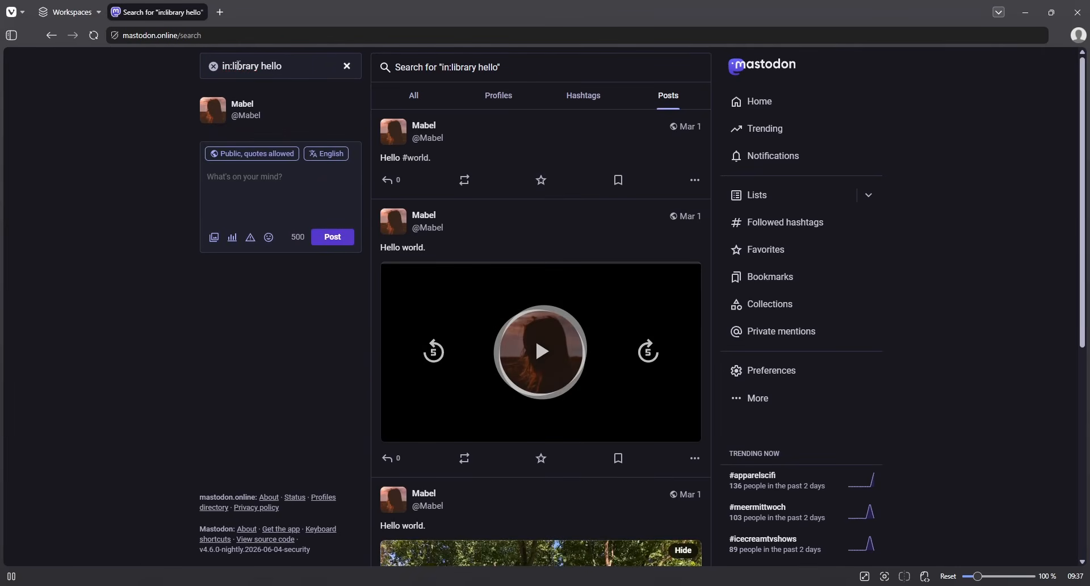
scroll(350, 286, "down", 6)
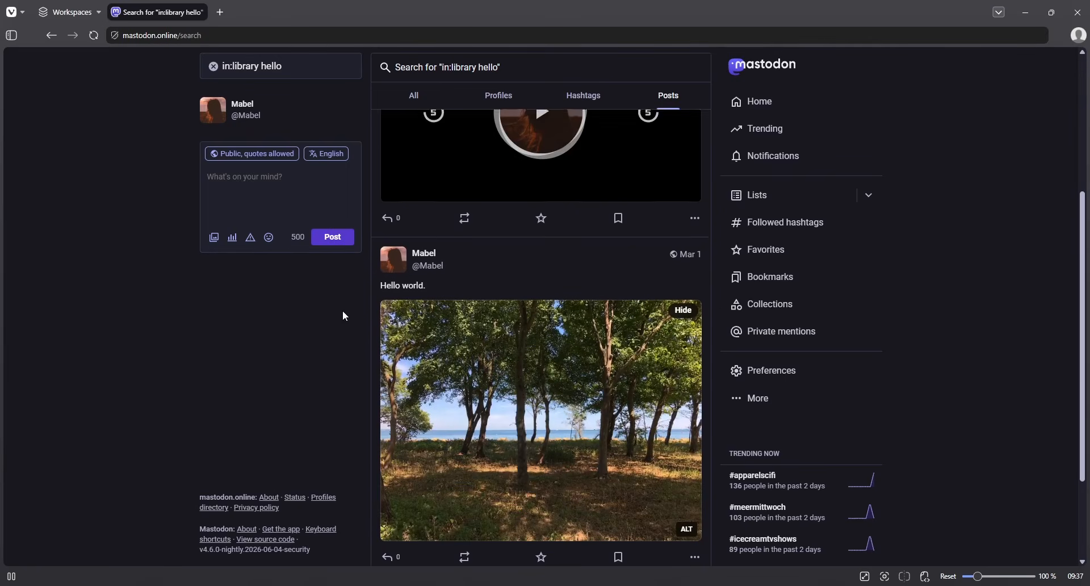
scroll(336, 361, "up", 6)
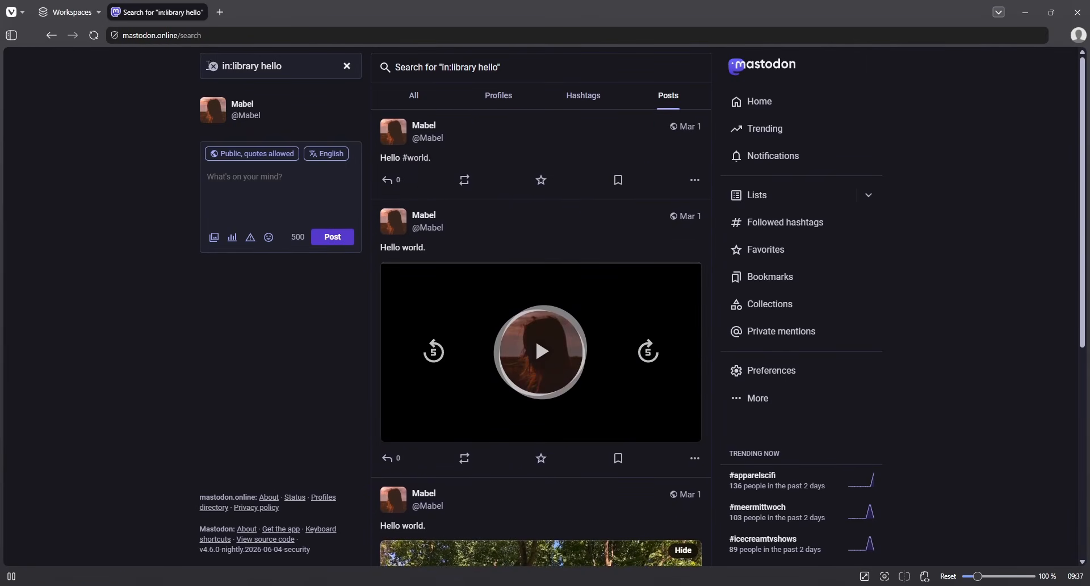
- Change the scope to in:public hello, run the Posts search, then empty the search box
double_click(245, 66)
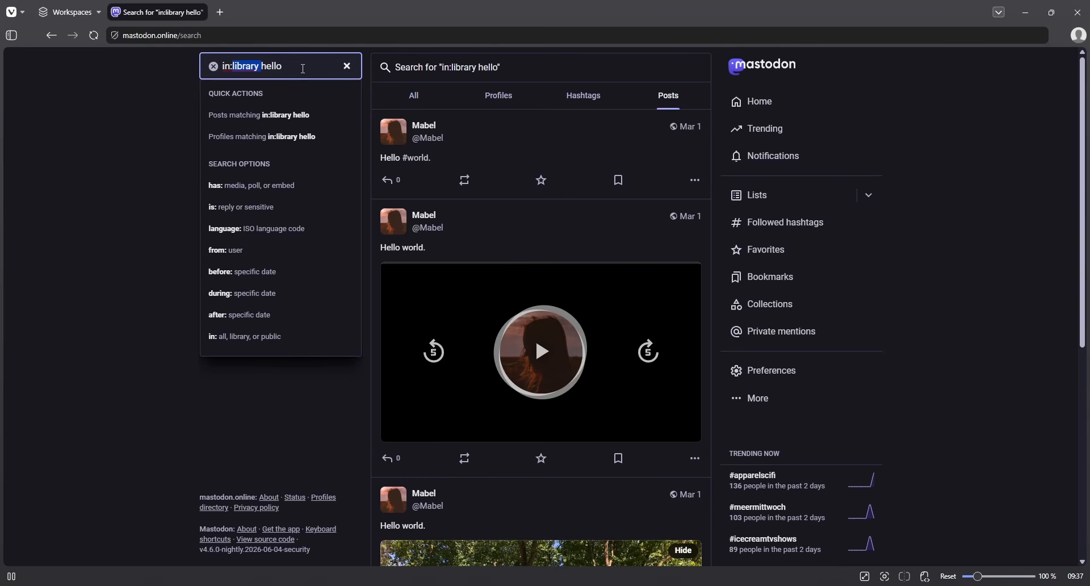
type("public")
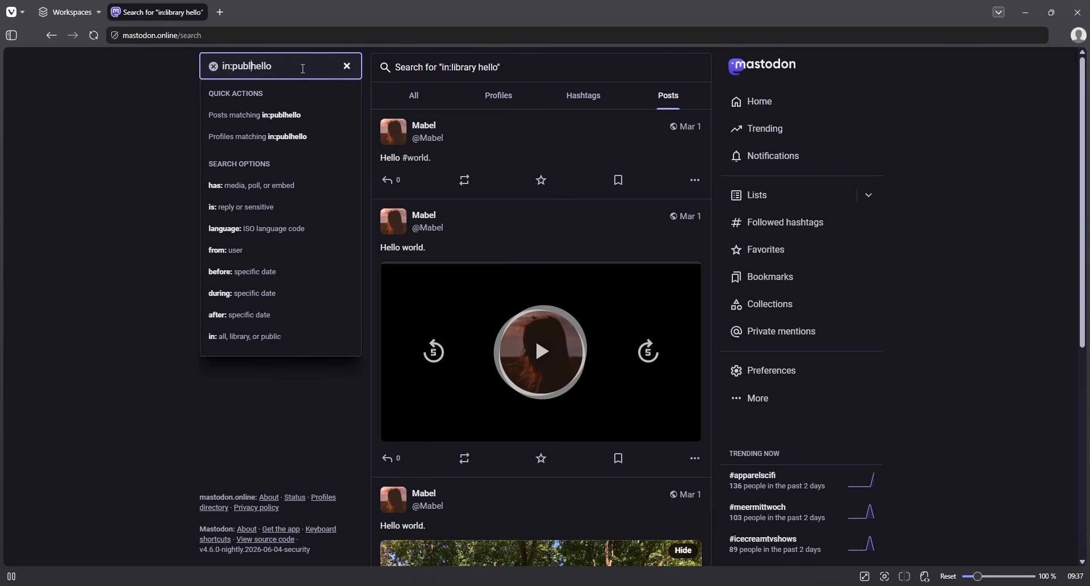
key("Down")
key("Return")
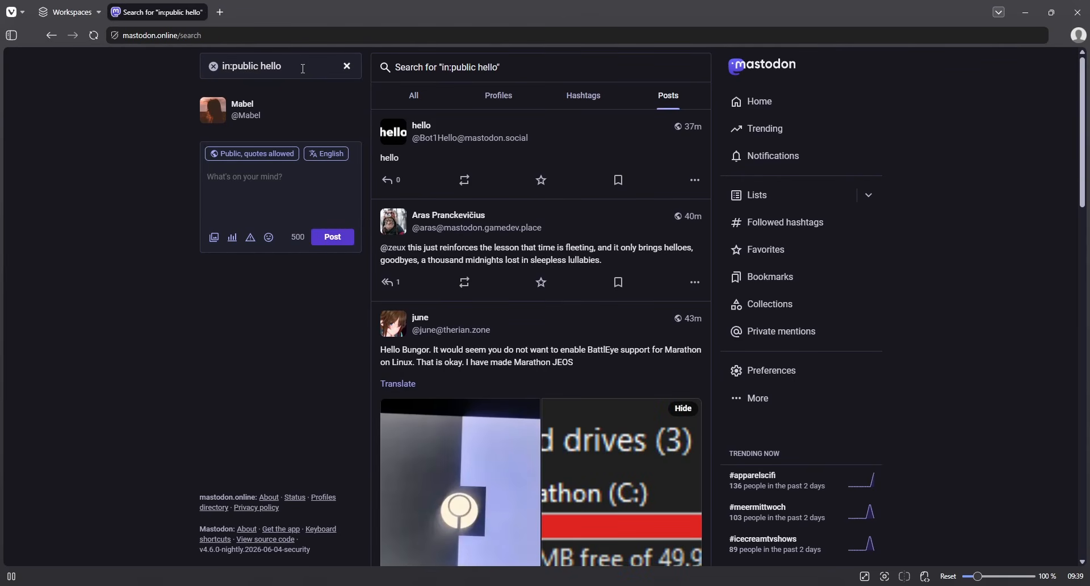
left_click(215, 67)
left_click(215, 67)
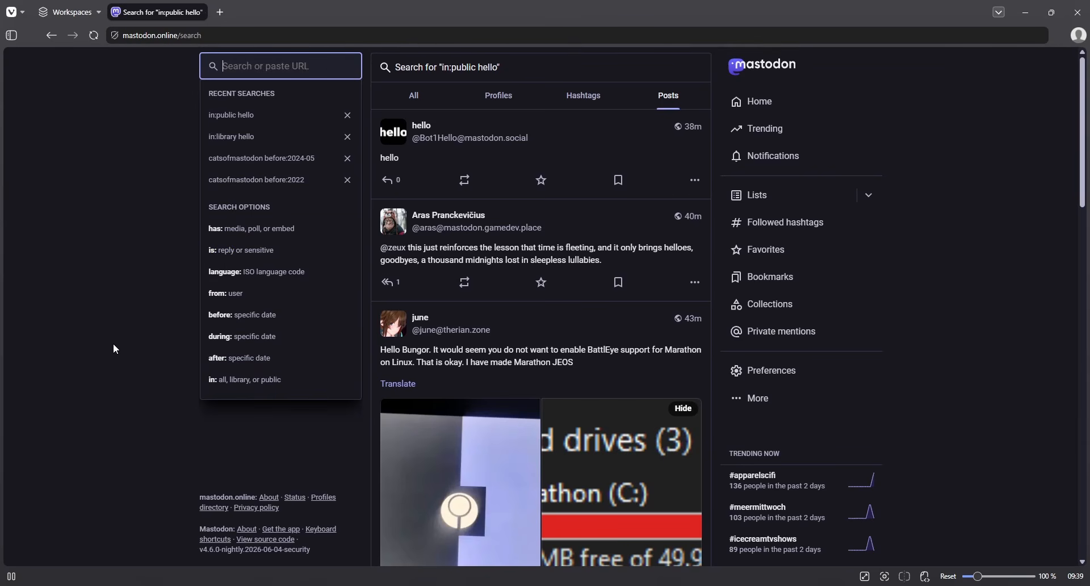
- Search for 'catsofmastodon -language:fr is:reply -dog' to find non-French cat replies without dogs
type("cat")
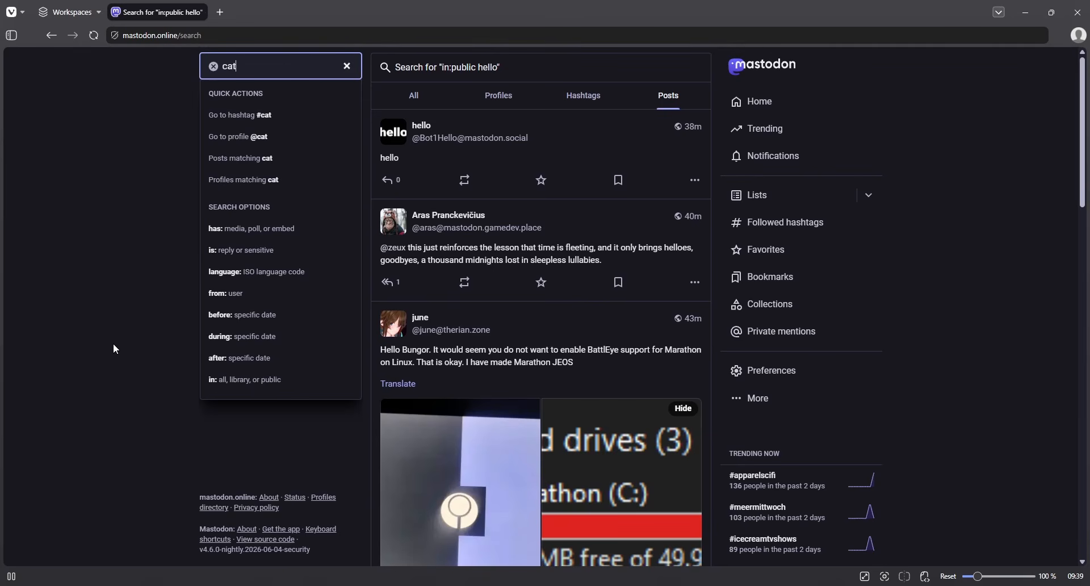
type("sofmastodon -language:fr")
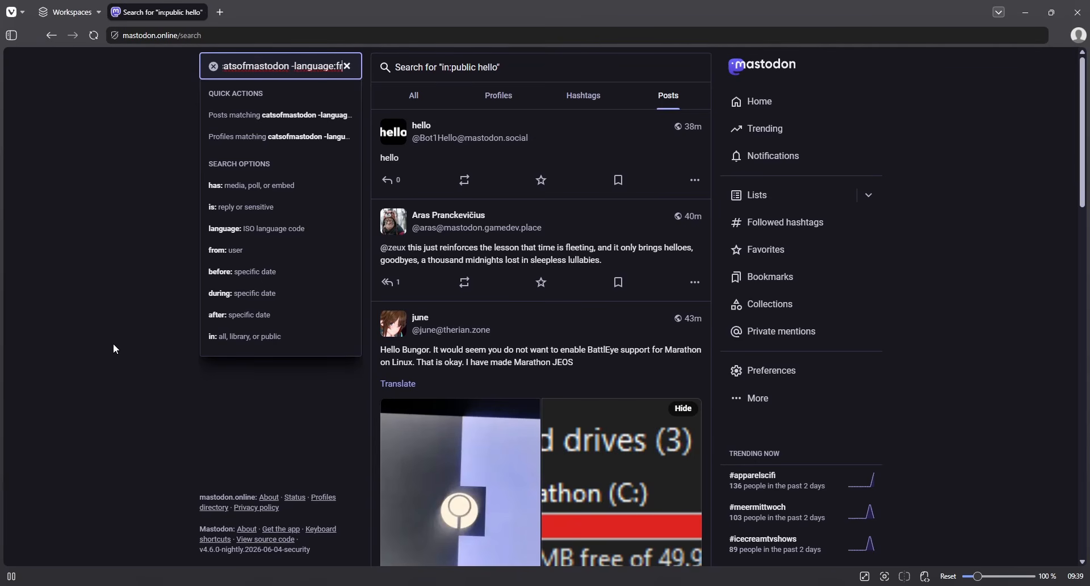
type("is:")
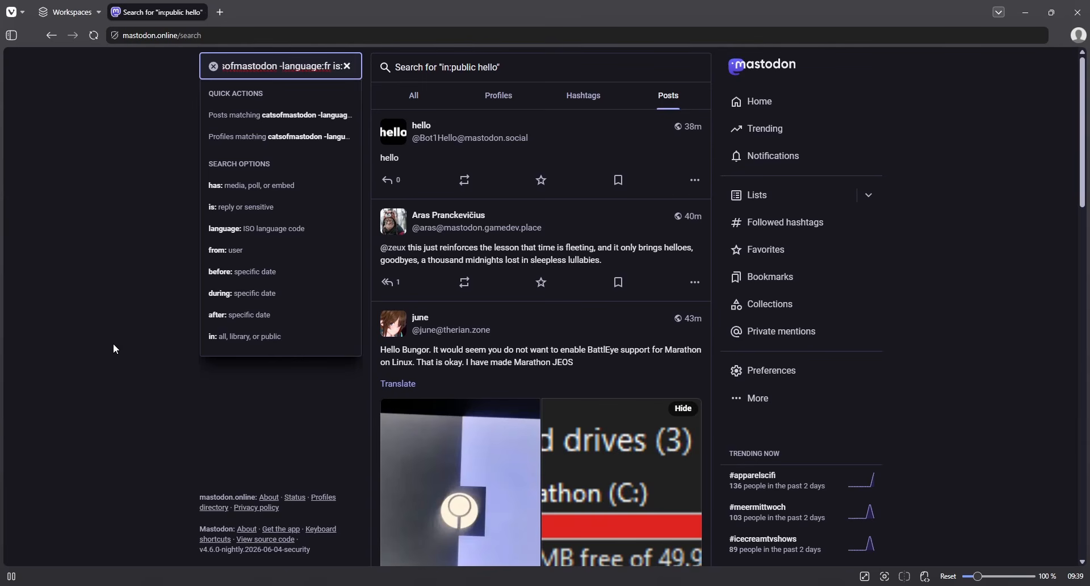
type("reply")
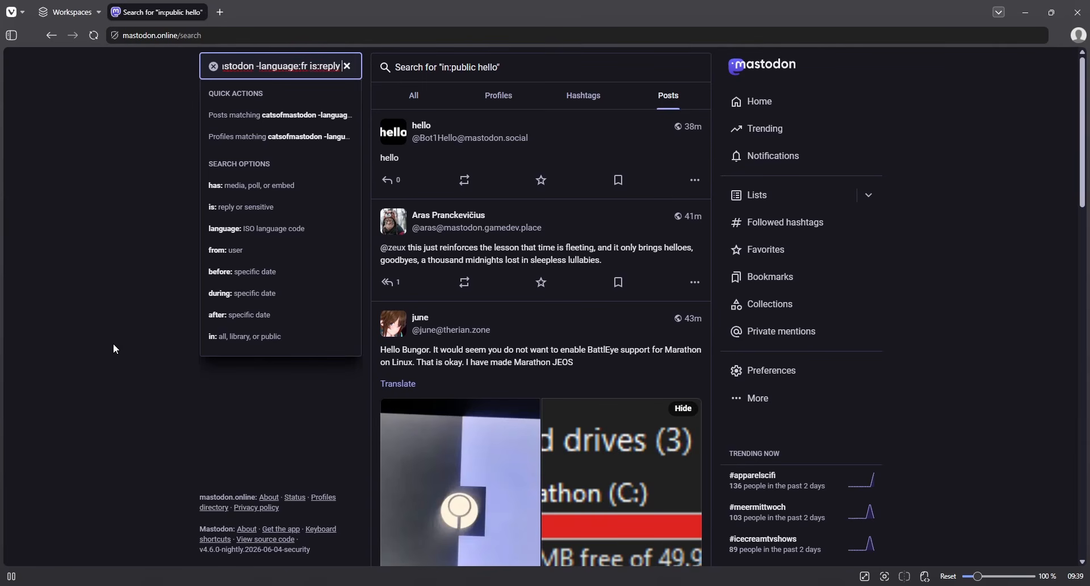
type(" -")
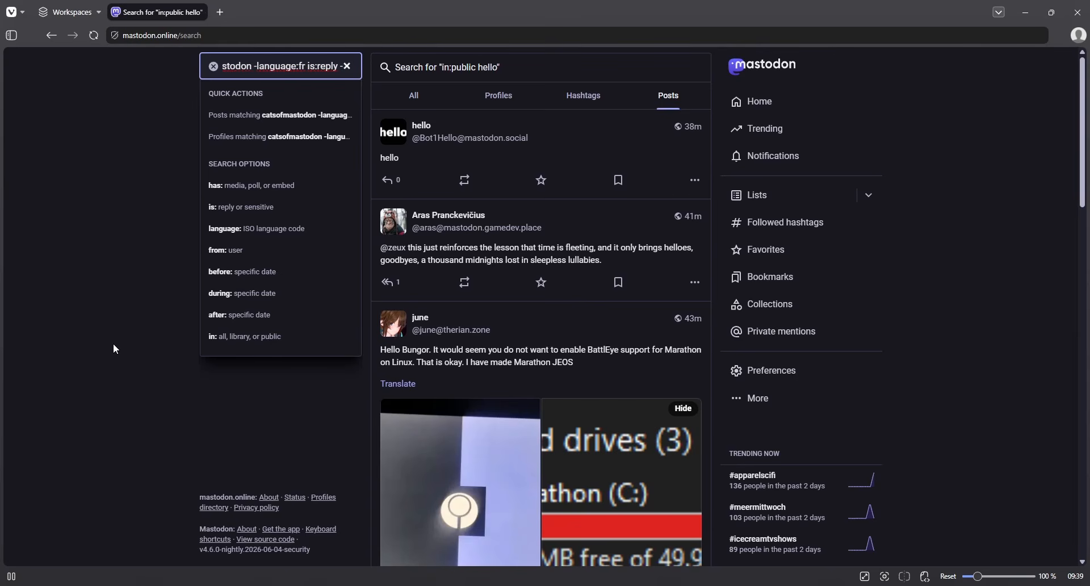
type("dog")
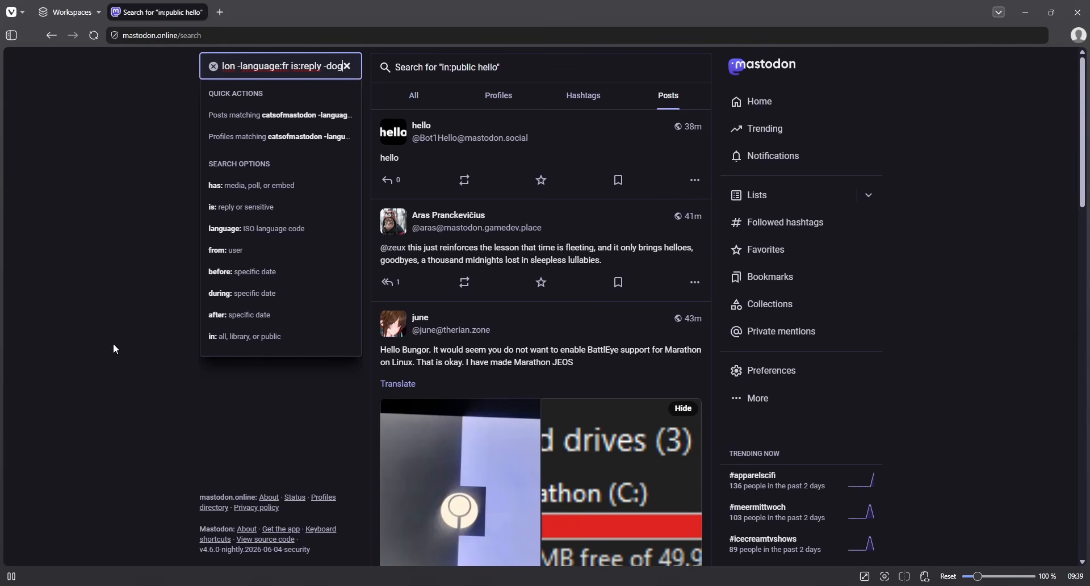
key("Return")
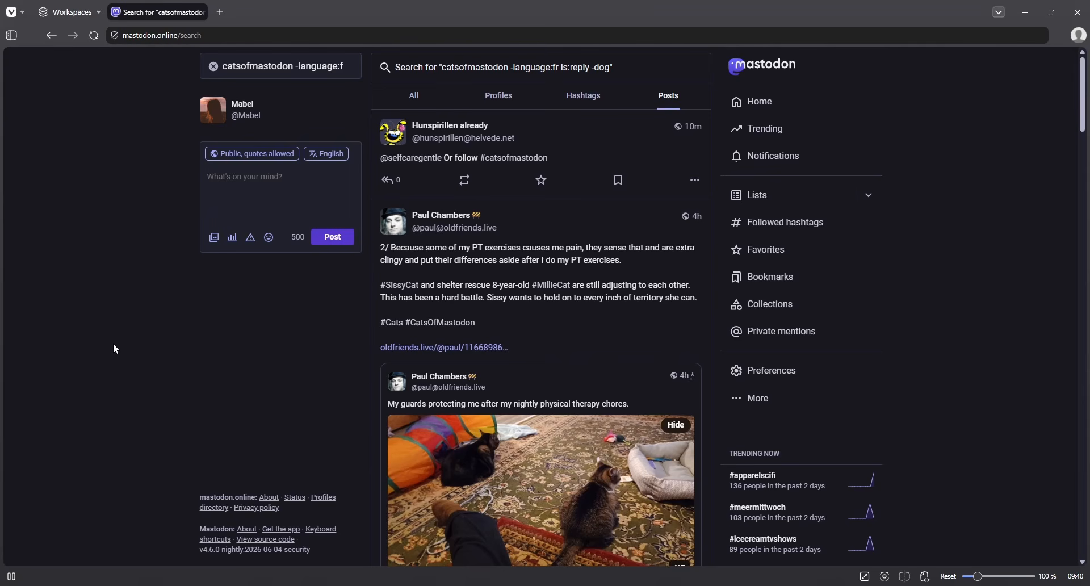
- Browse the cat reply results, then clear the query to show recent searches and search options
scroll(184, 415, "down", 8)
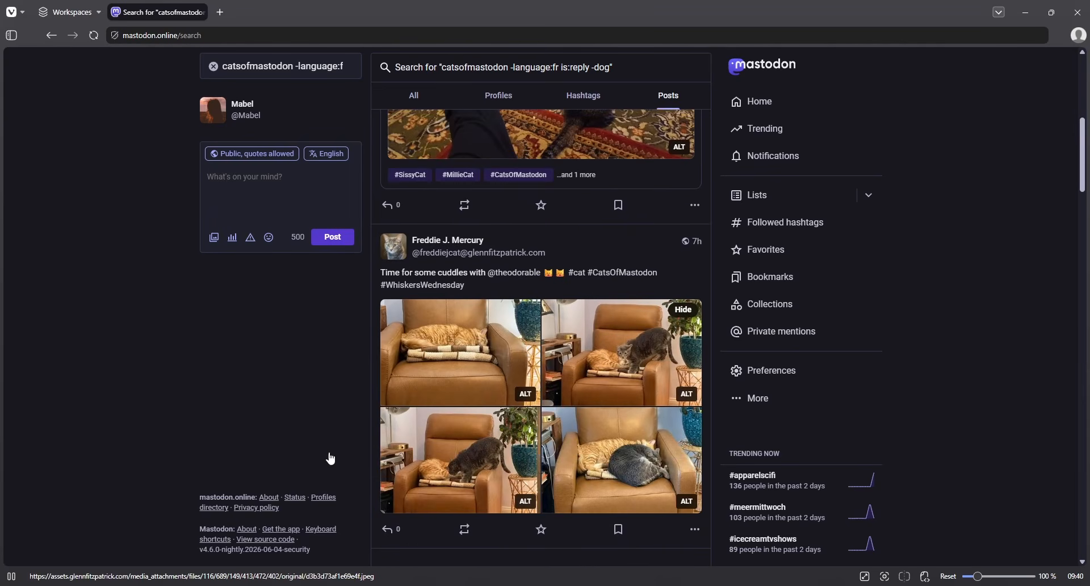
scroll(468, 457, "down", 6)
scroll(468, 458, "up", 13)
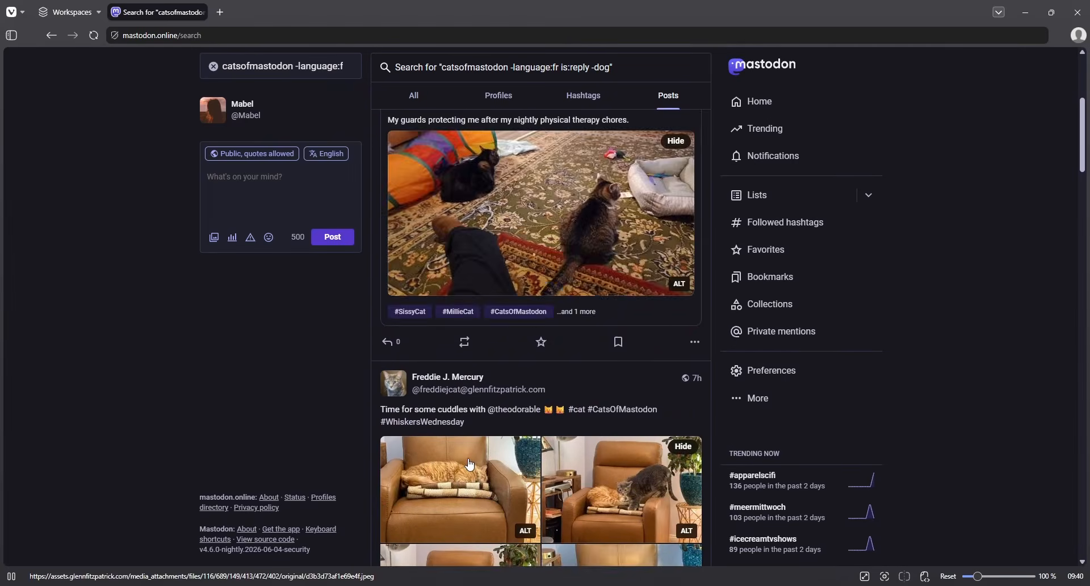
scroll(470, 465, "up", 1)
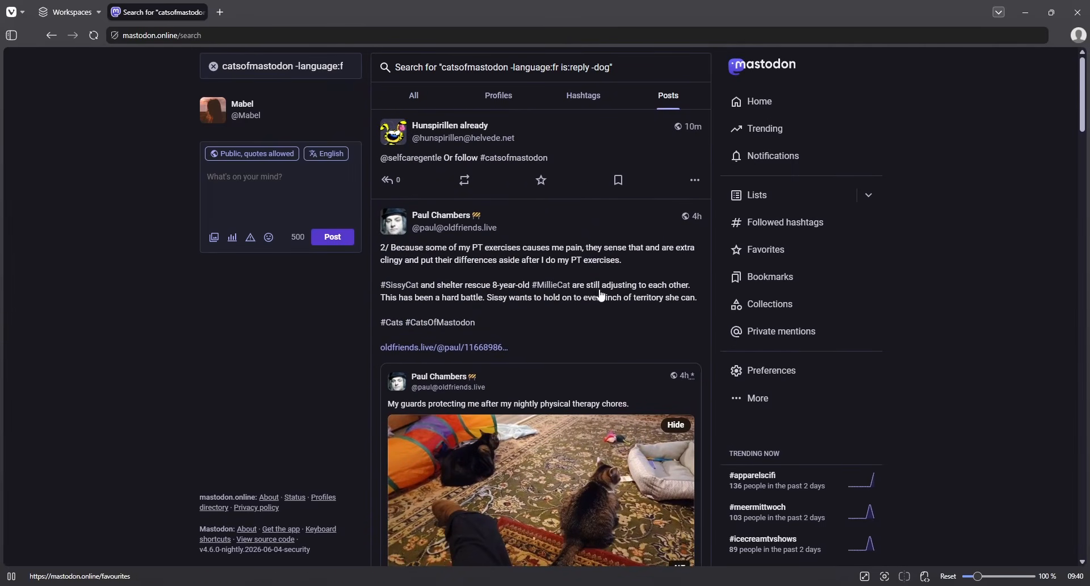
scroll(312, 375, "down", 10)
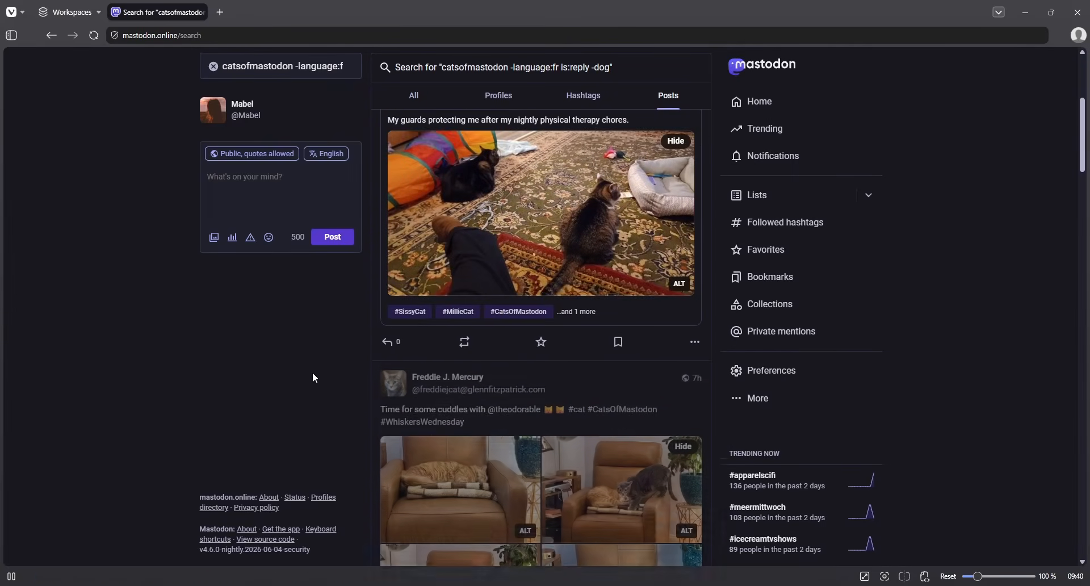
scroll(346, 404, "down", 4)
scroll(349, 409, "up", 14)
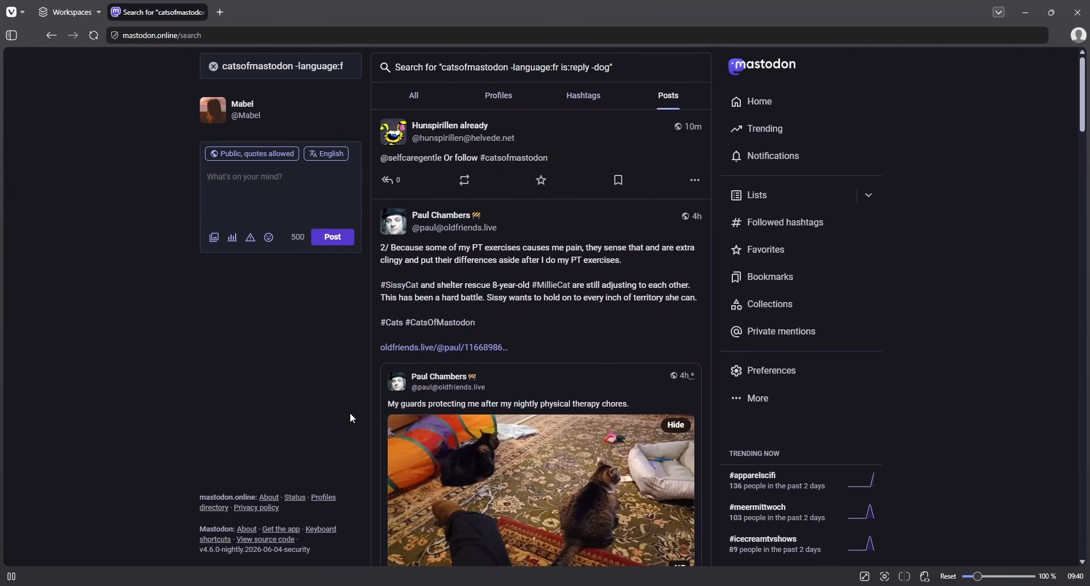
left_click(214, 67)
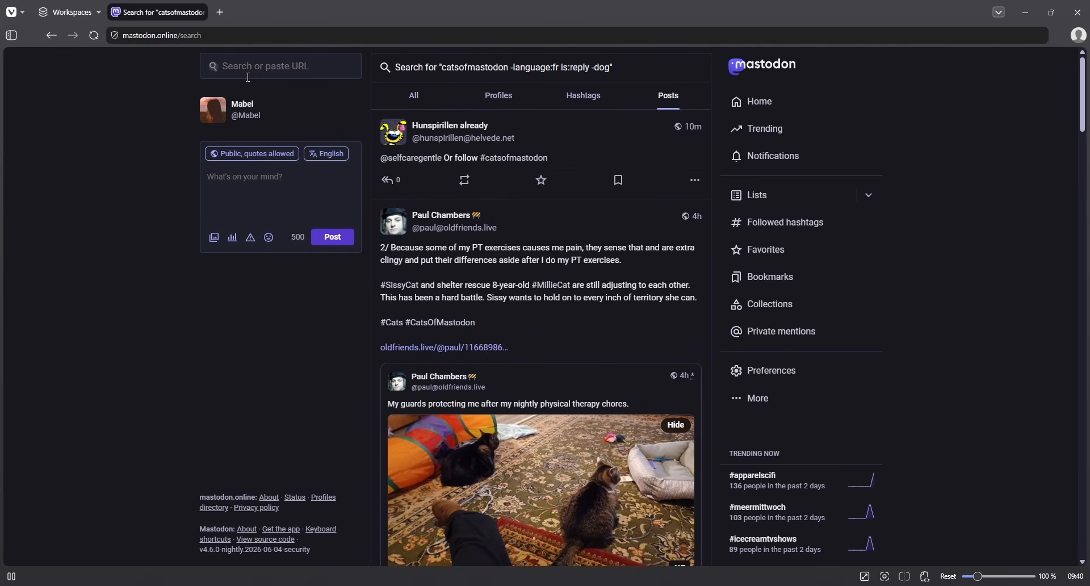
left_click(289, 64)
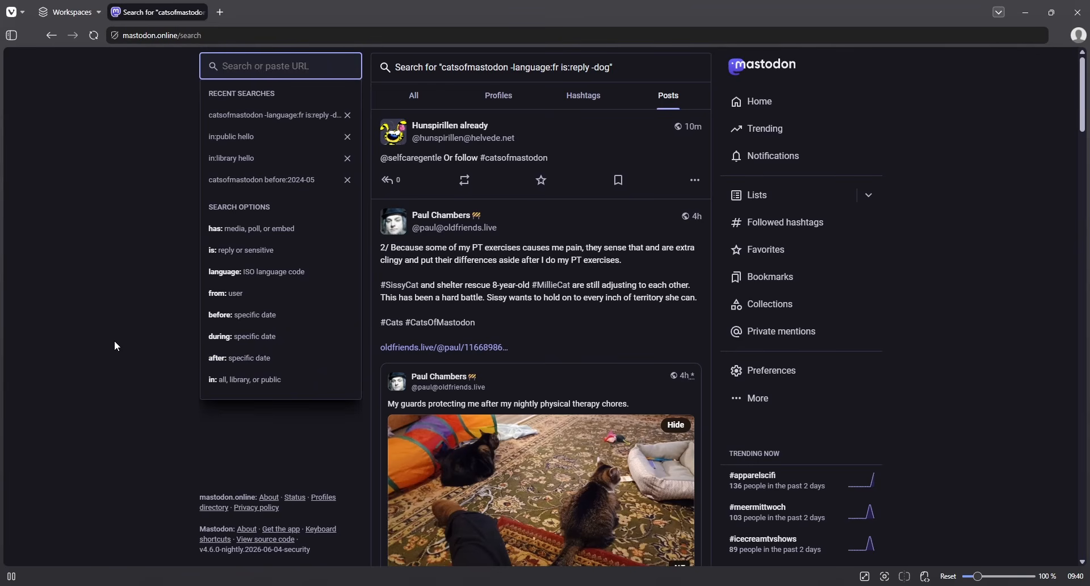
- Search Posts for 'paris -texas', browse the results, then empty the search box again
type("paris")
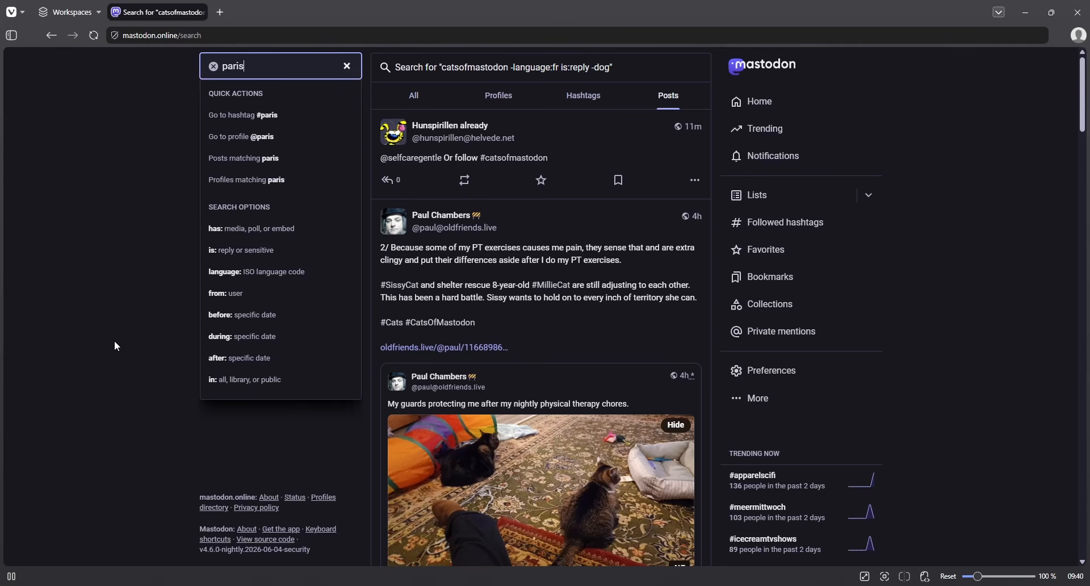
type(" -texas")
key("Down")
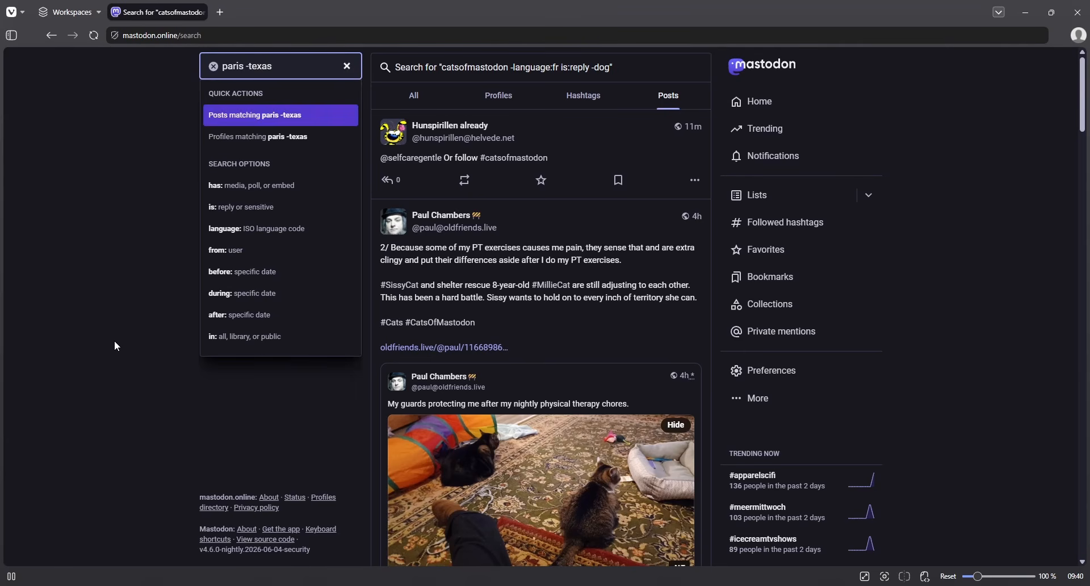
key("Return")
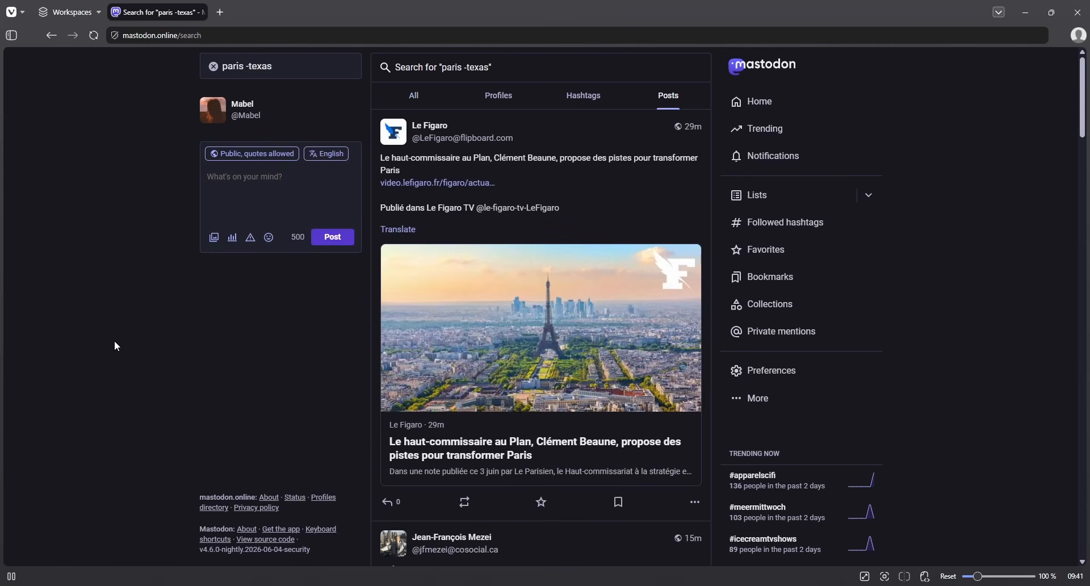
scroll(185, 398, "down", 12)
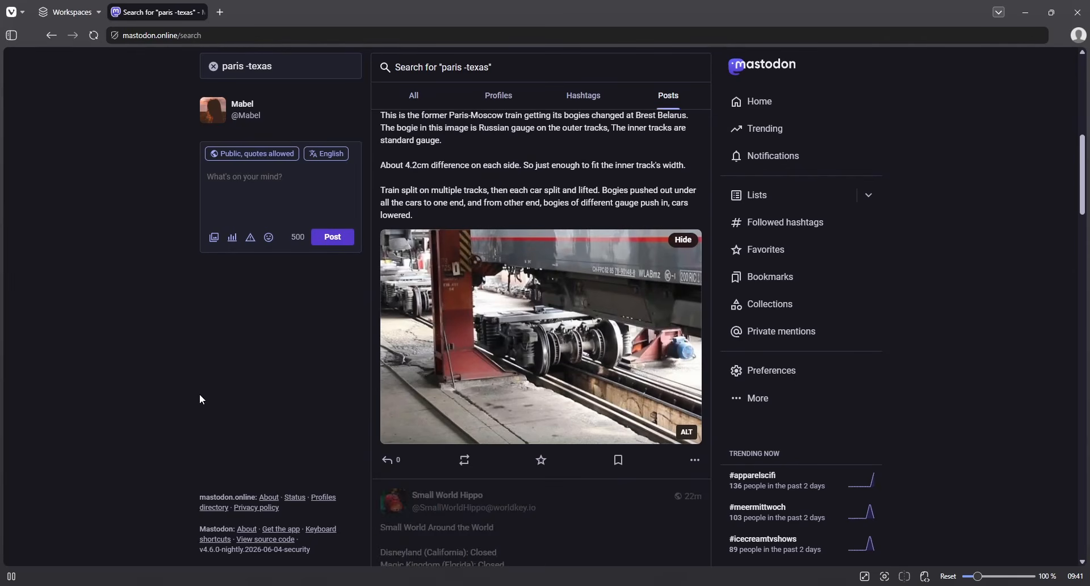
scroll(214, 454, "up", 8)
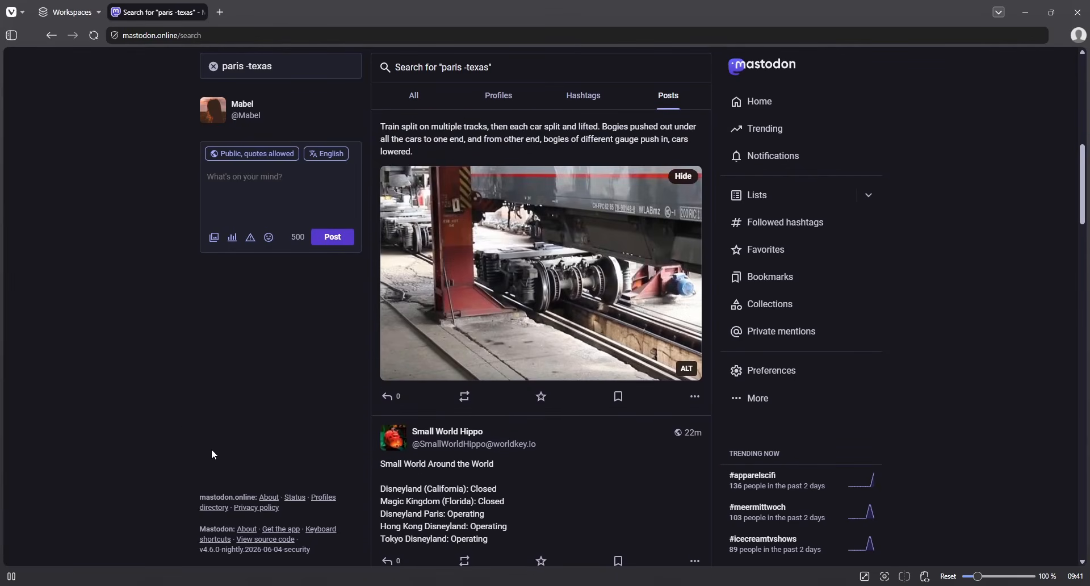
scroll(211, 454, "up", 5)
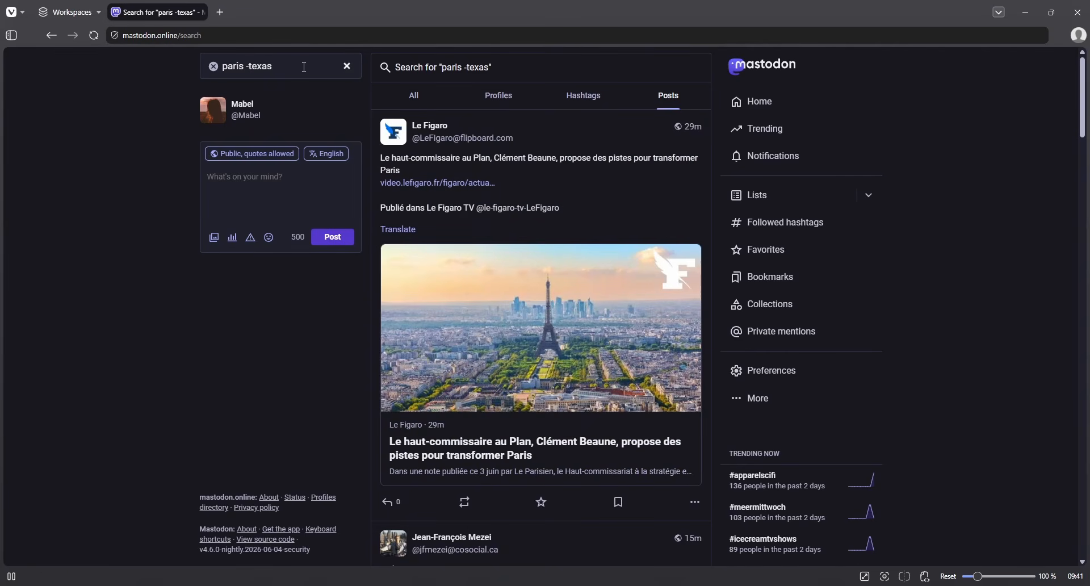
left_click(215, 66)
left_click(263, 66)
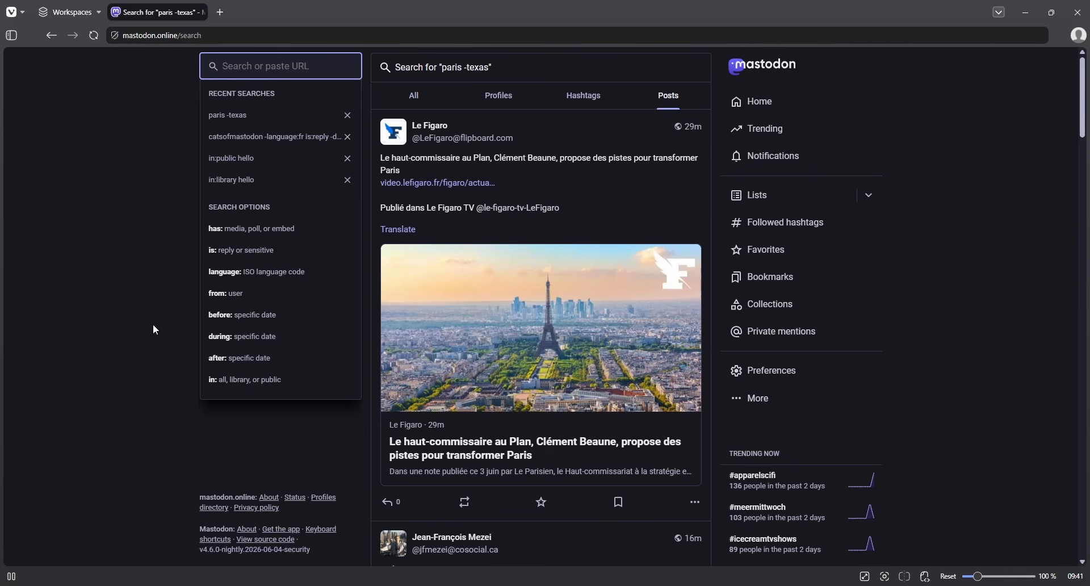
- Search Mastodon for the exact phrase "dogs of mastodon" wrapped in double quotes
type("dog")
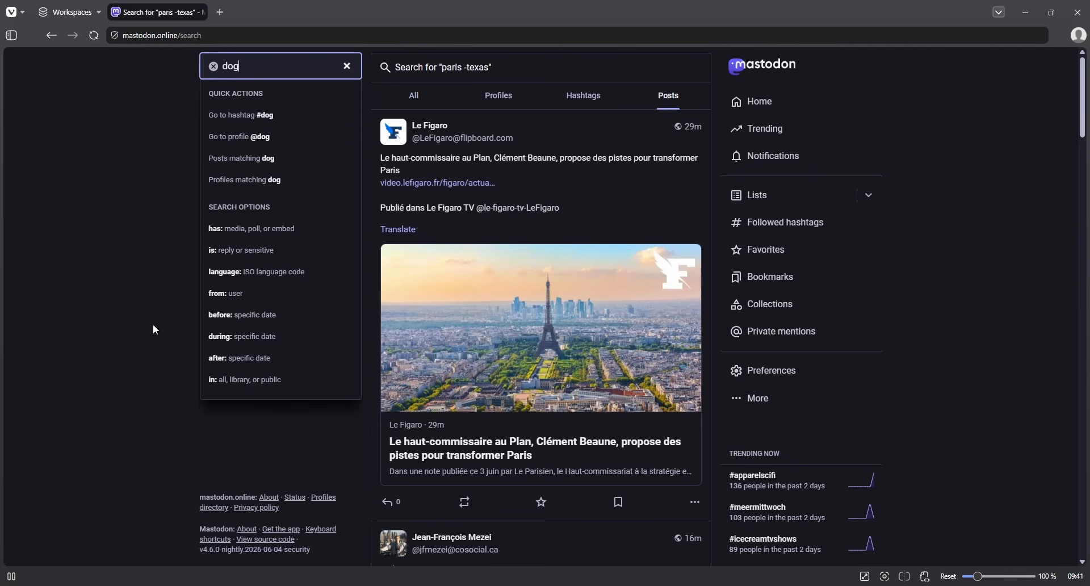
type("s of mastodon")
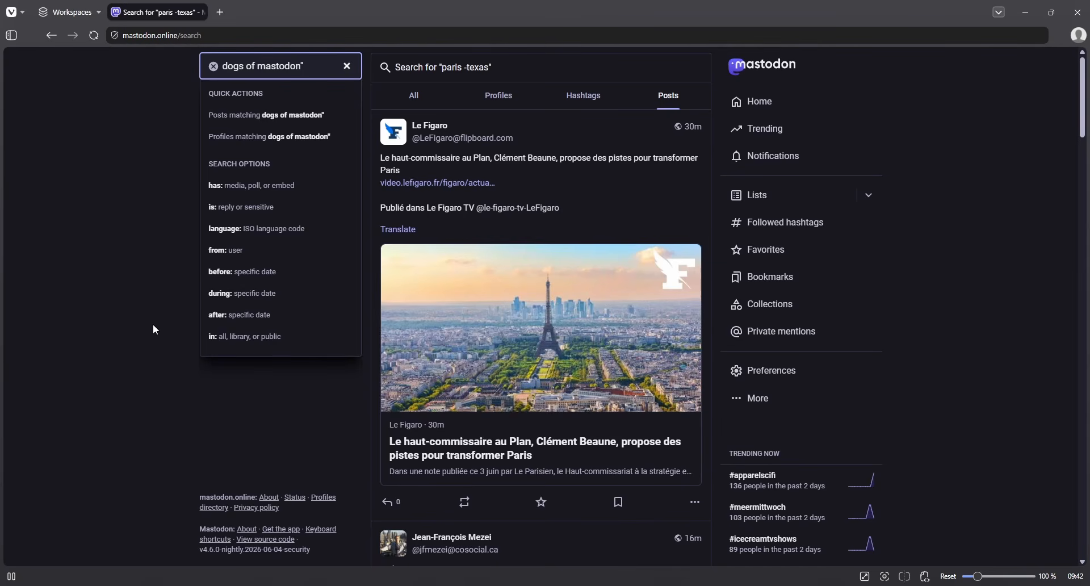
type("\"")
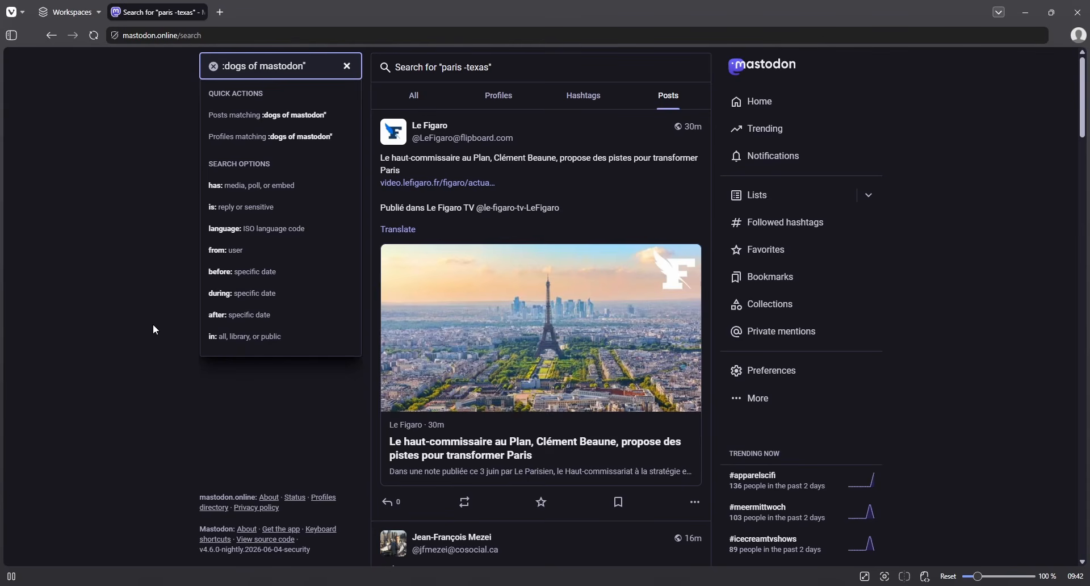
key("BackSpace")
type("\"")
key("Down")
key("Return")
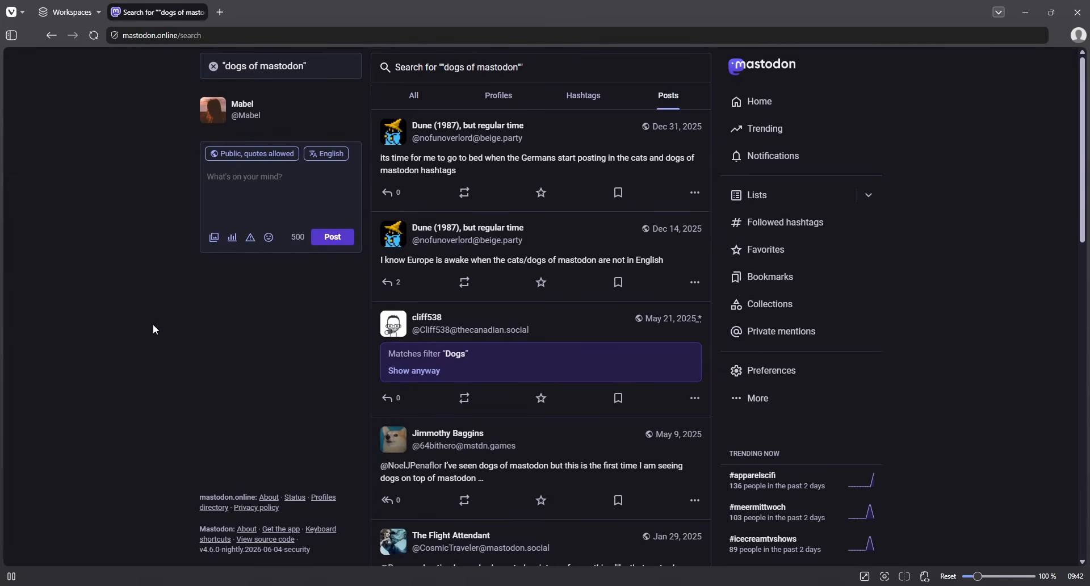
left_click(267, 66)
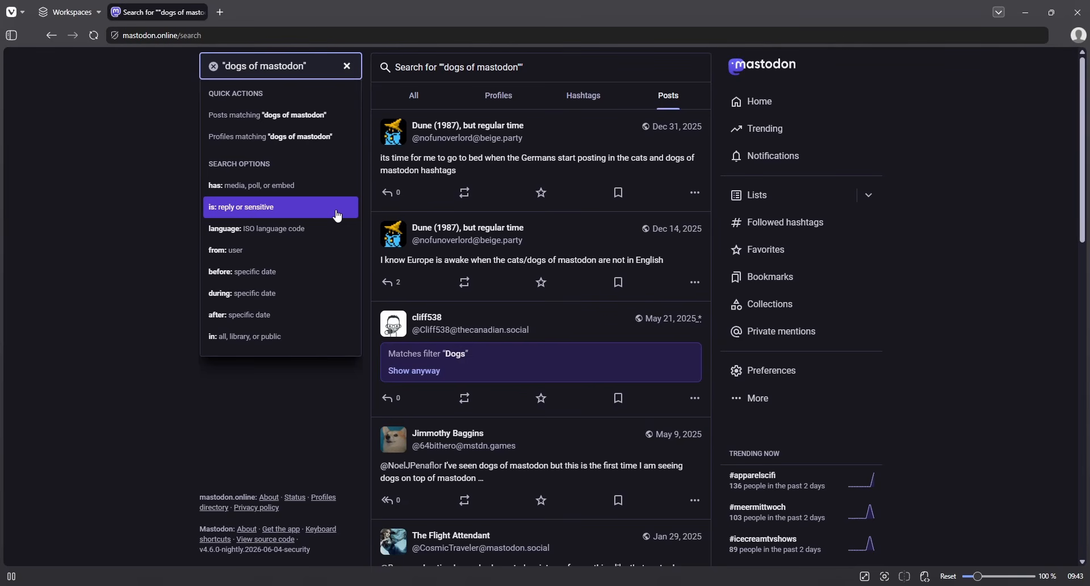
left_click(198, 162)
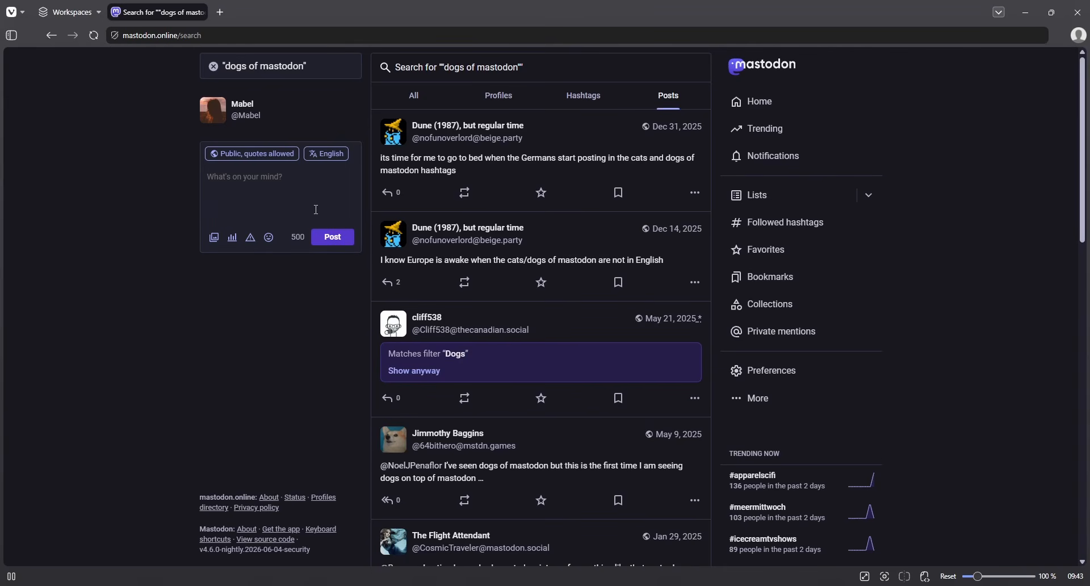
left_click(277, 162)
left_click(452, 312)
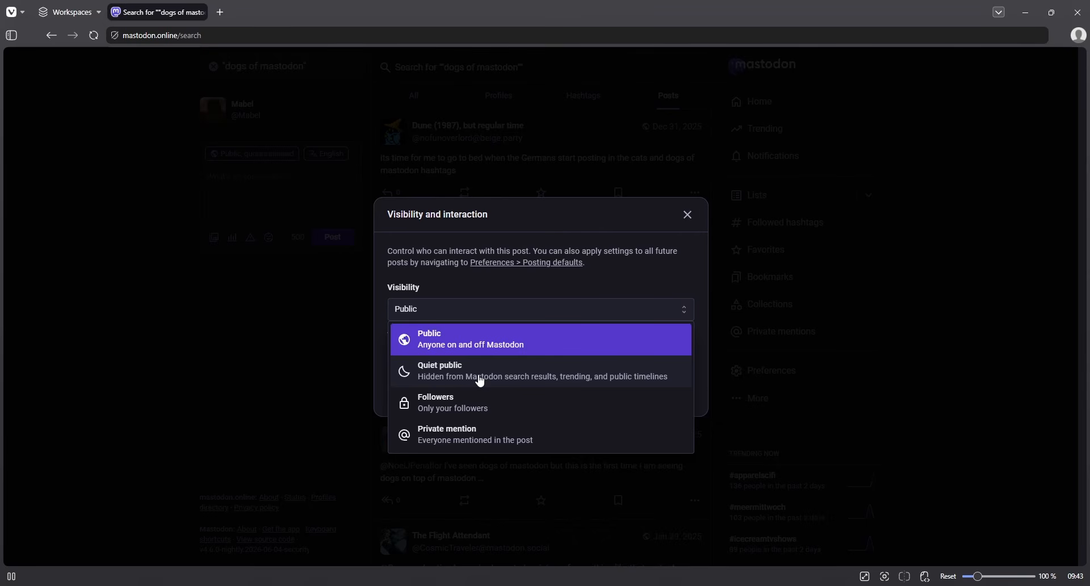
left_click(441, 341)
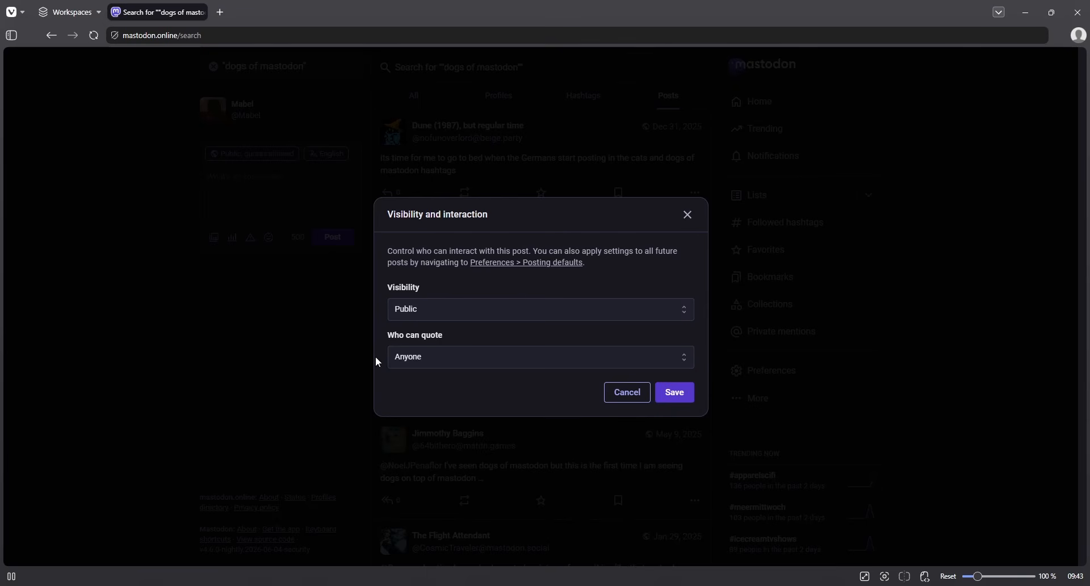
left_click(326, 344)
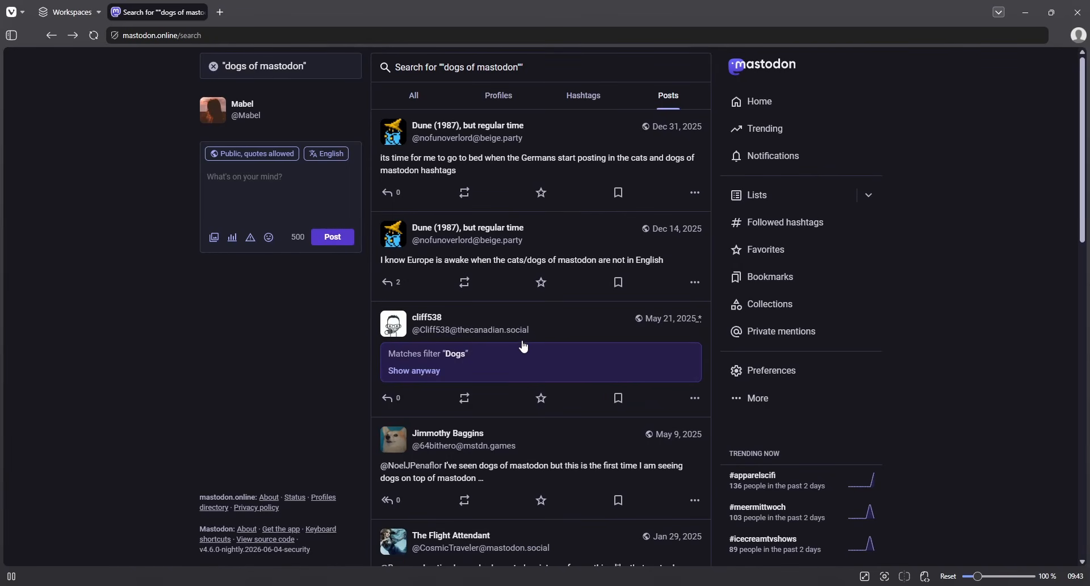
- In Privacy and reach settings, tick Include public posts in search results
left_click(755, 412)
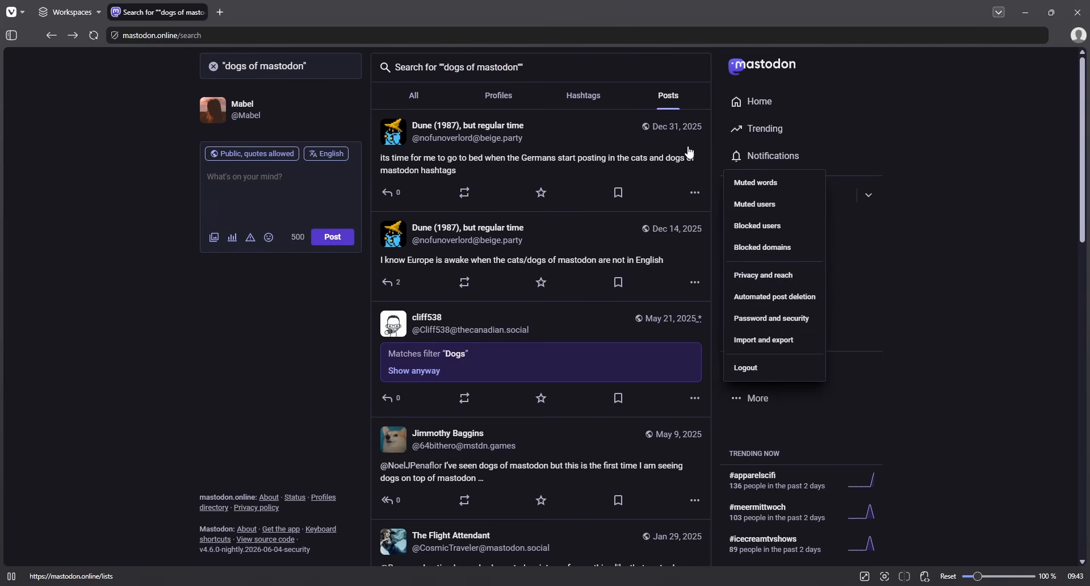
left_click(764, 275)
scroll(520, 345, "down", 3)
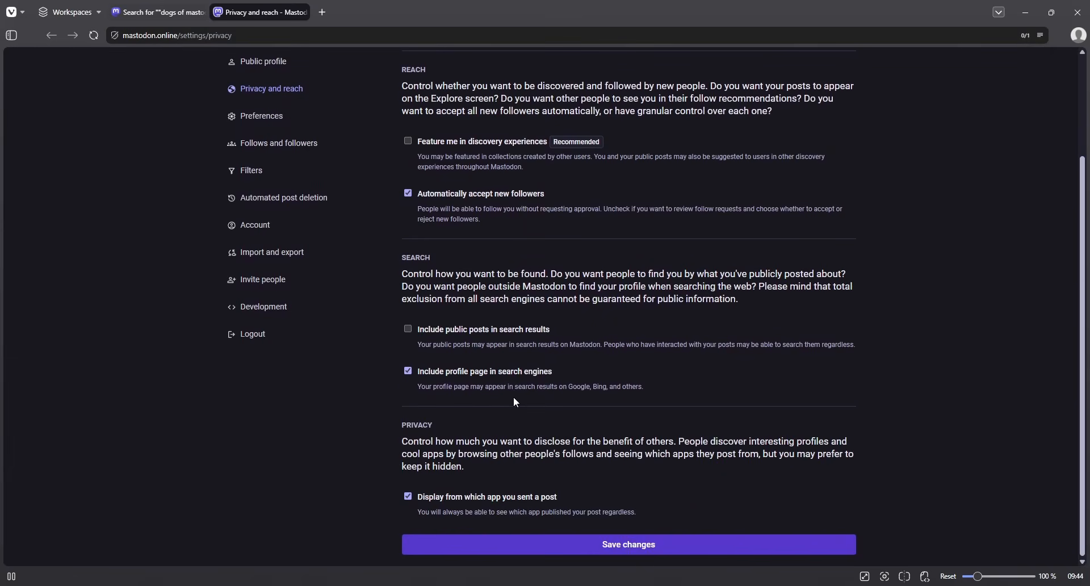
scroll(513, 396, "up", 3)
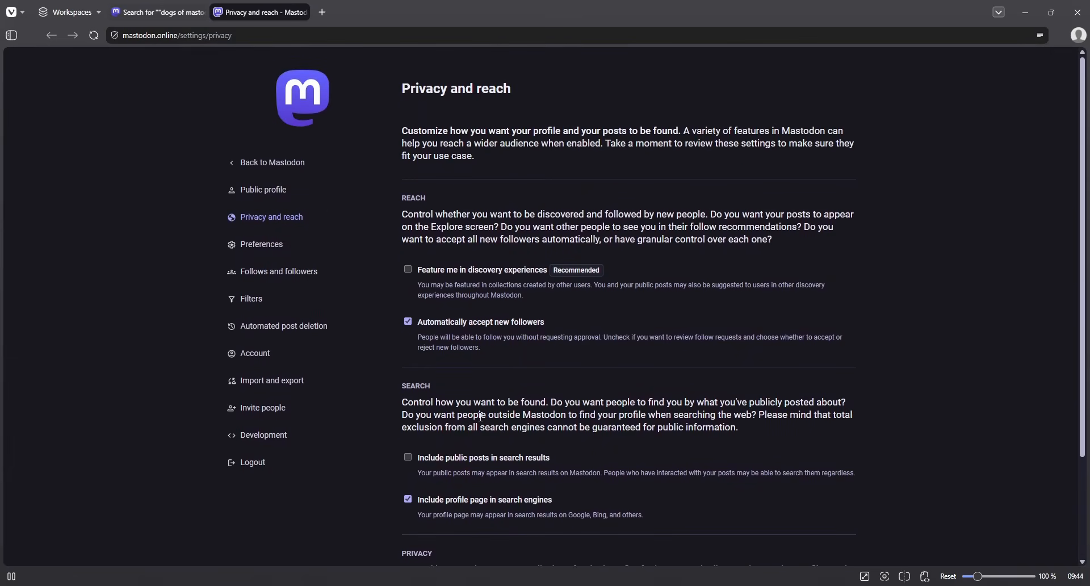
scroll(482, 416, "down", 3)
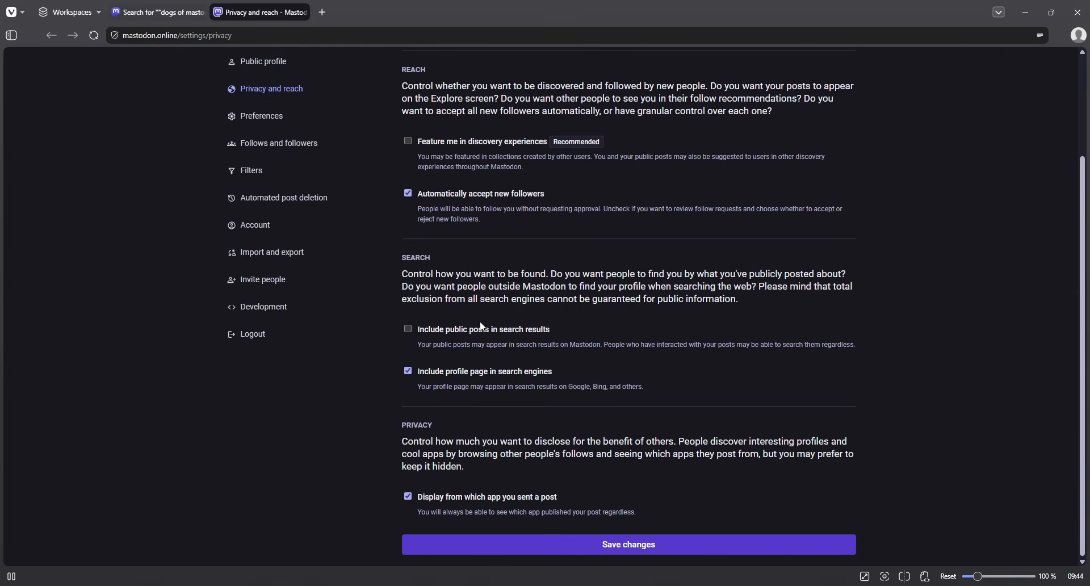
scroll(434, 329, "up", 1)
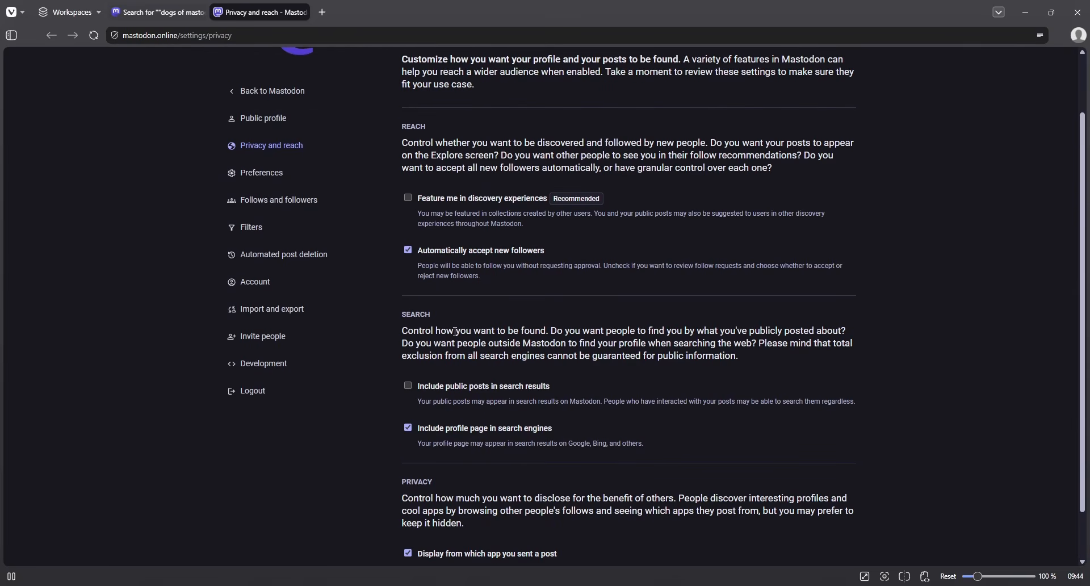
scroll(456, 331, "down", 1)
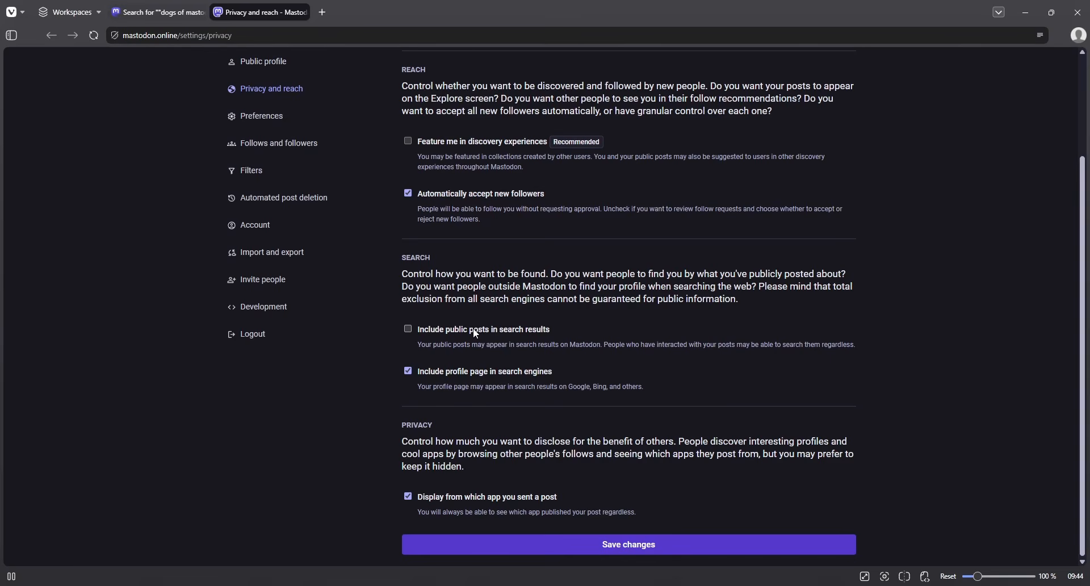
left_click(473, 330)
- Save the Privacy and reach changes and close that tab to return to the search results
left_click(684, 547)
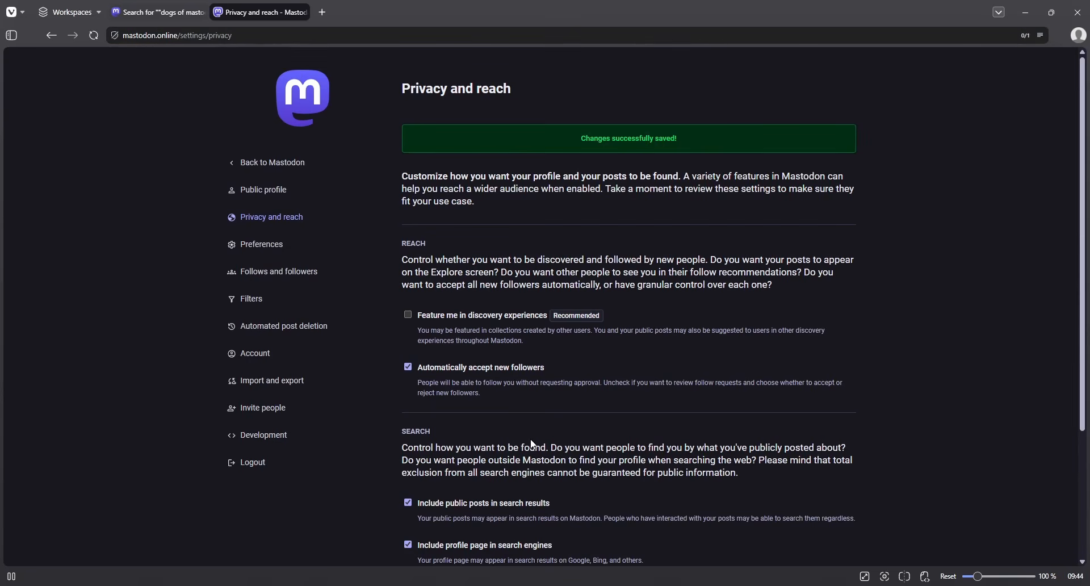
scroll(534, 445, "down", 3)
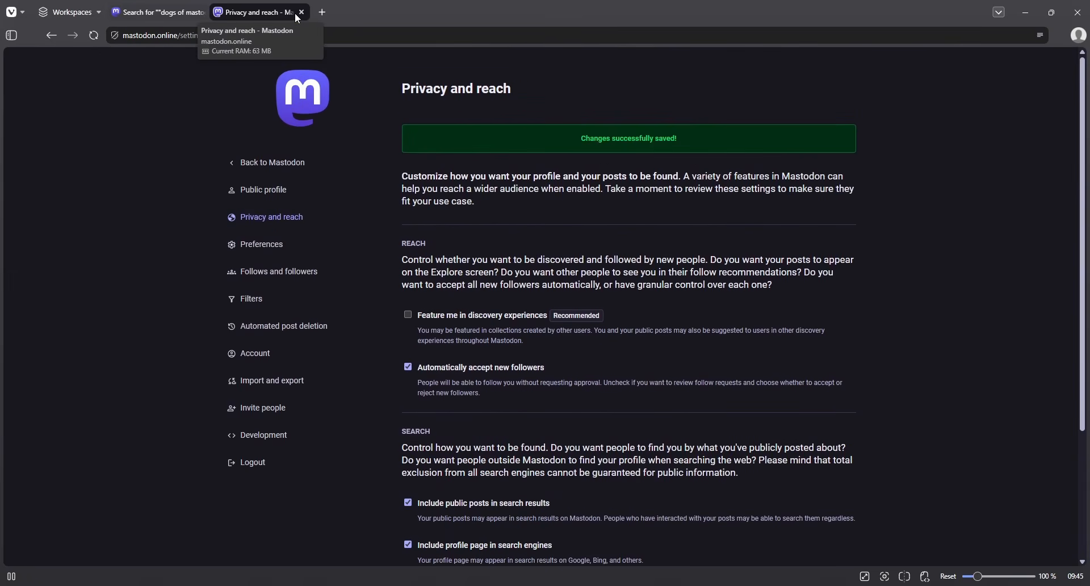
left_click(303, 12)
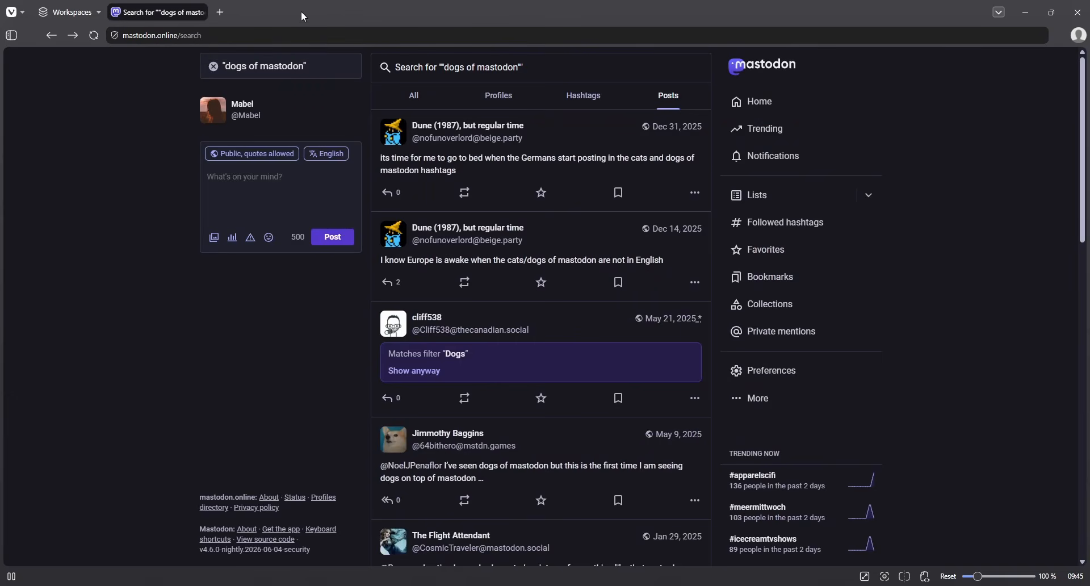